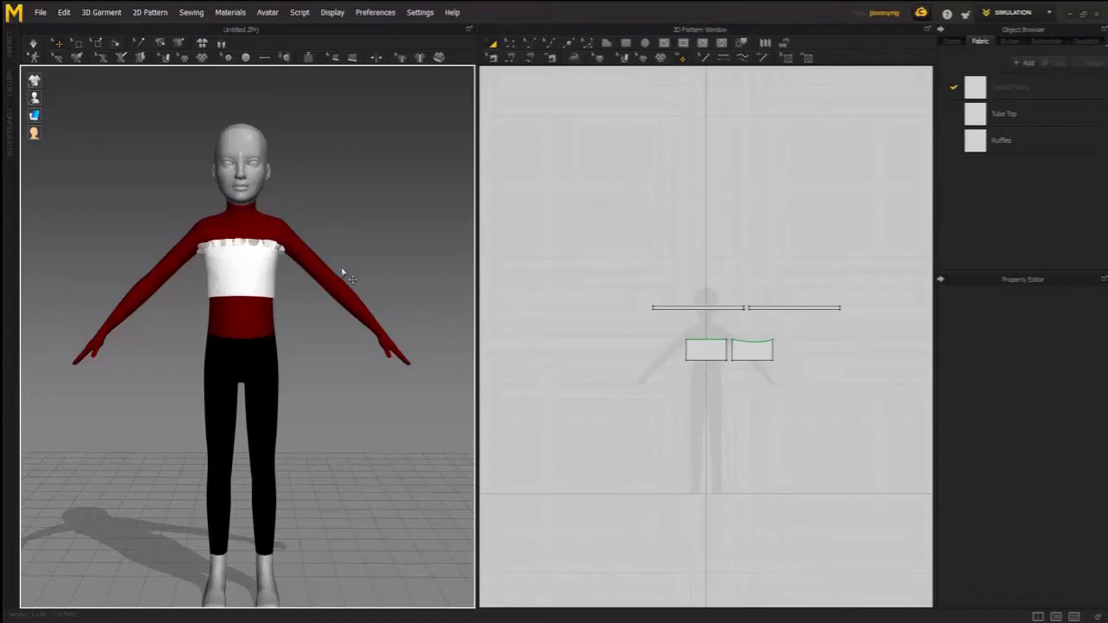
# Step: Select all tube top and ruffle patterns with Ctrl+A and bring up the garment's pattern options
pyautogui.moveTo(326, 286); pyautogui.dragTo(384, 282, button='right')
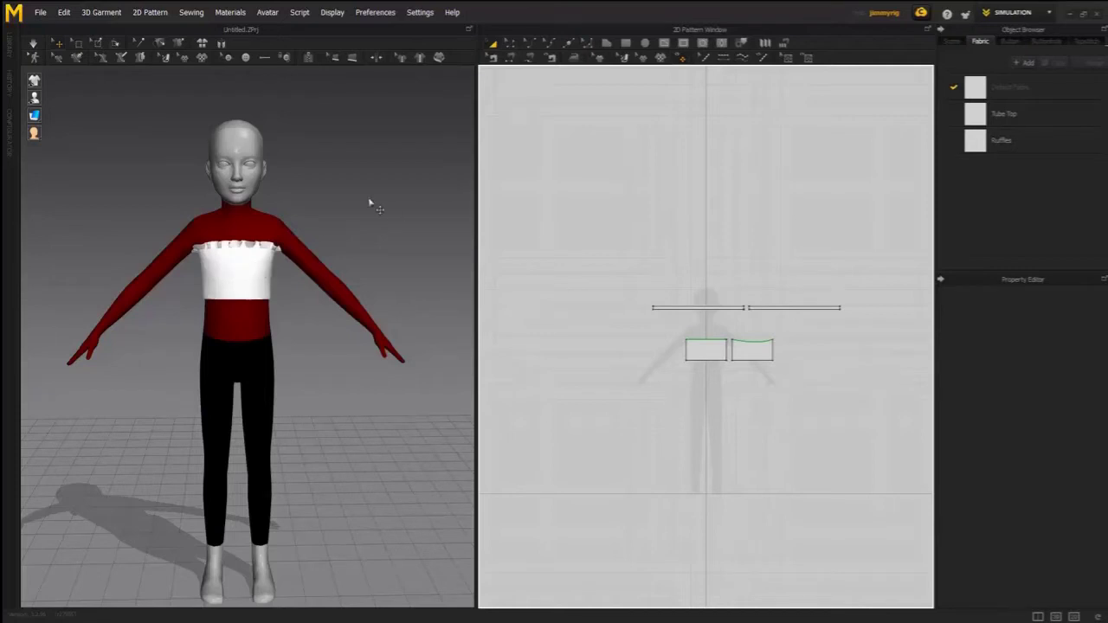
pyautogui.hotkey('ctrl', 'a')
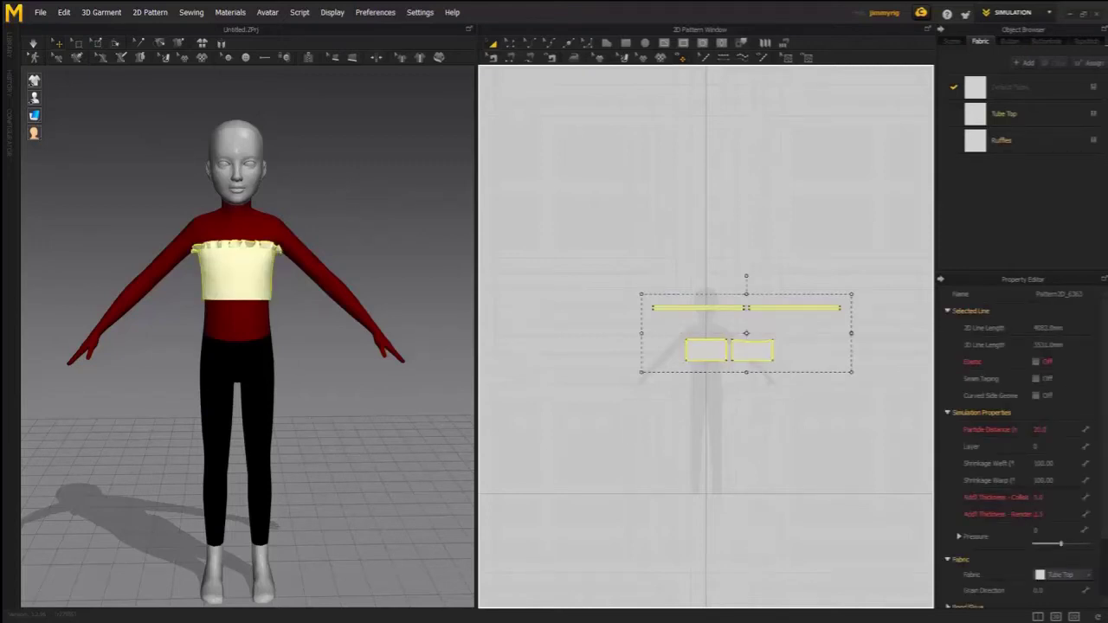
pyautogui.click(231, 250)
pyautogui.rightClick(234, 266)
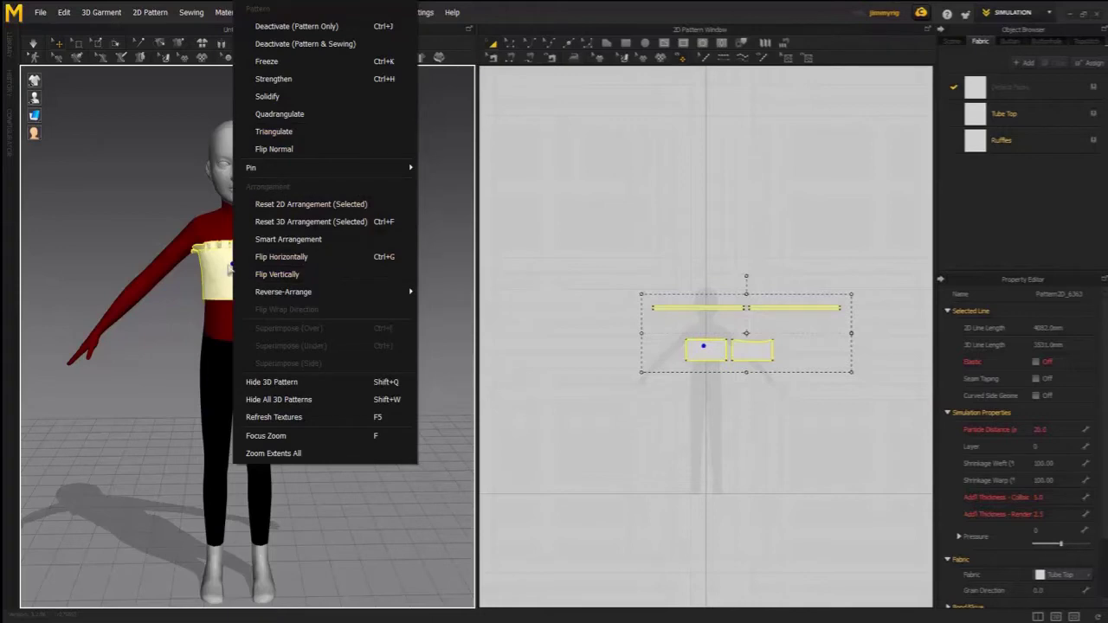
# Step: Quadrangulate the patterns, simulate the ruffles, check the back, then deselect the garment
pyautogui.click(270, 114)
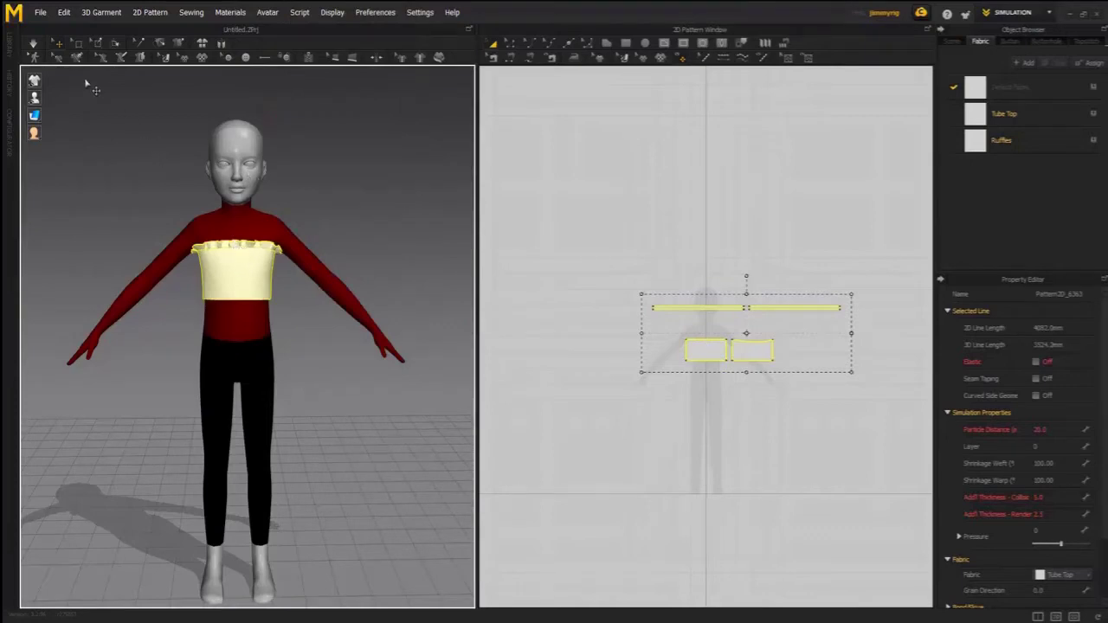
pyautogui.click(34, 45)
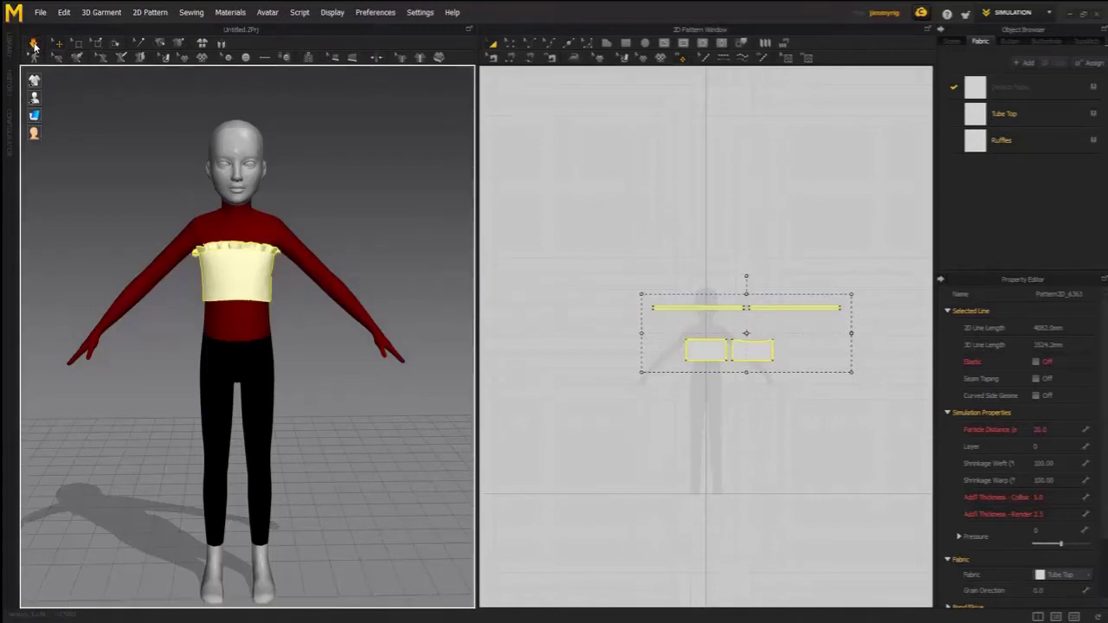
pyautogui.moveTo(290, 300); pyautogui.dragTo(244, 282, button='right')
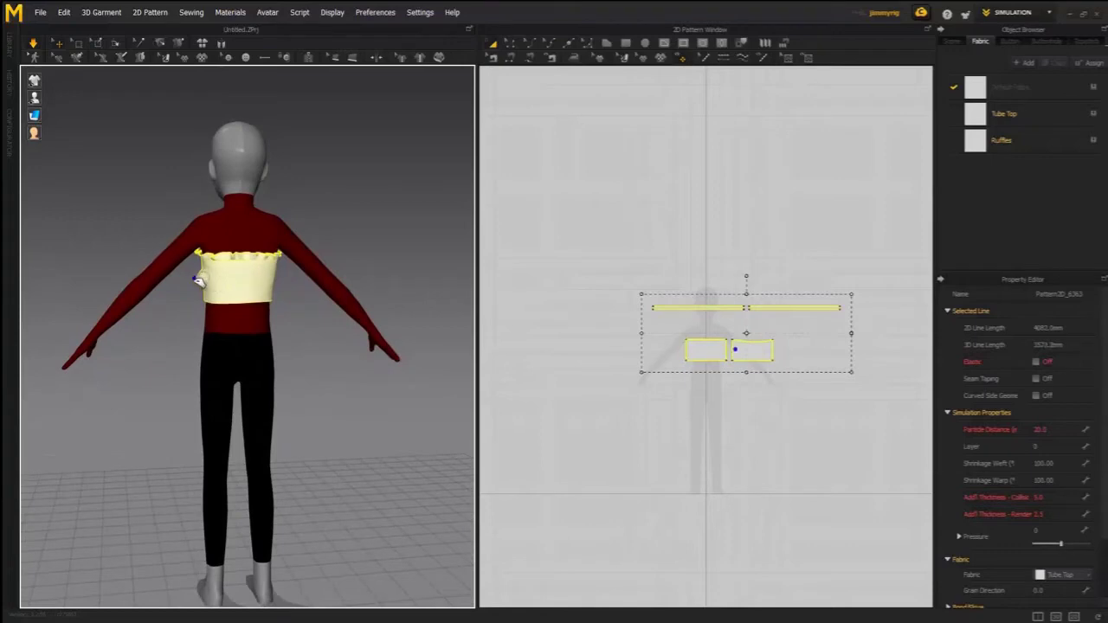
pyautogui.moveTo(193, 281); pyautogui.dragTo(307, 324, button='right')
pyautogui.click(306, 324)
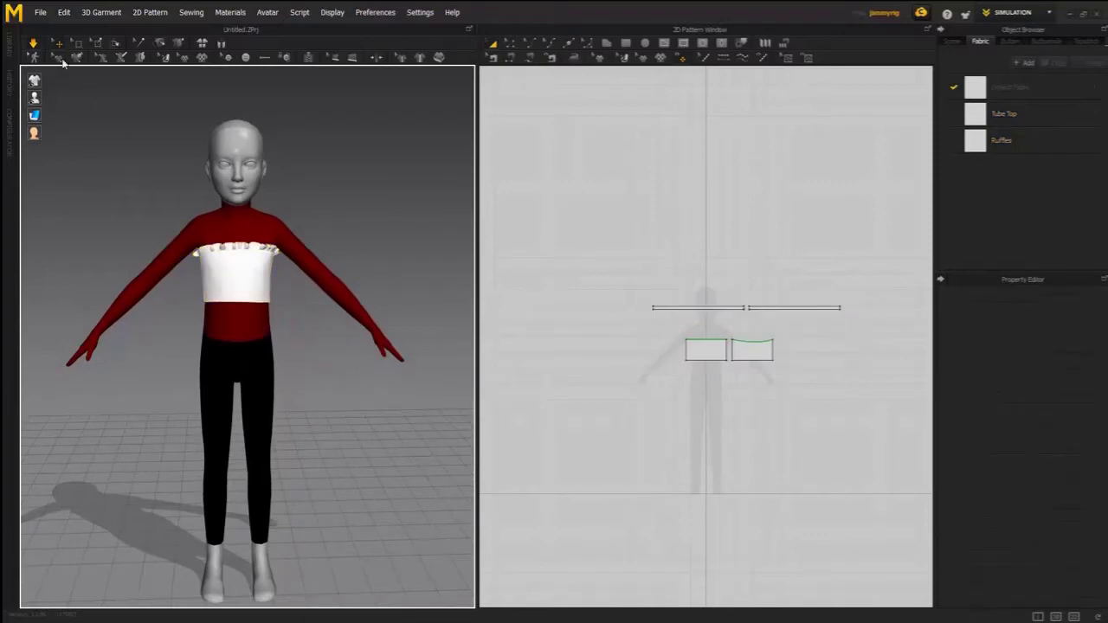
# Step: Stop the simulation and delete all avatars, leaving only the tube top
pyautogui.click(33, 44)
pyautogui.moveTo(306, 332)
pyautogui.mouseDown(button='right')
pyautogui.moveTo(297, 338)
pyautogui.moveTo(306, 331)
pyautogui.mouseUp(button='right')
pyautogui.click(264, 14)
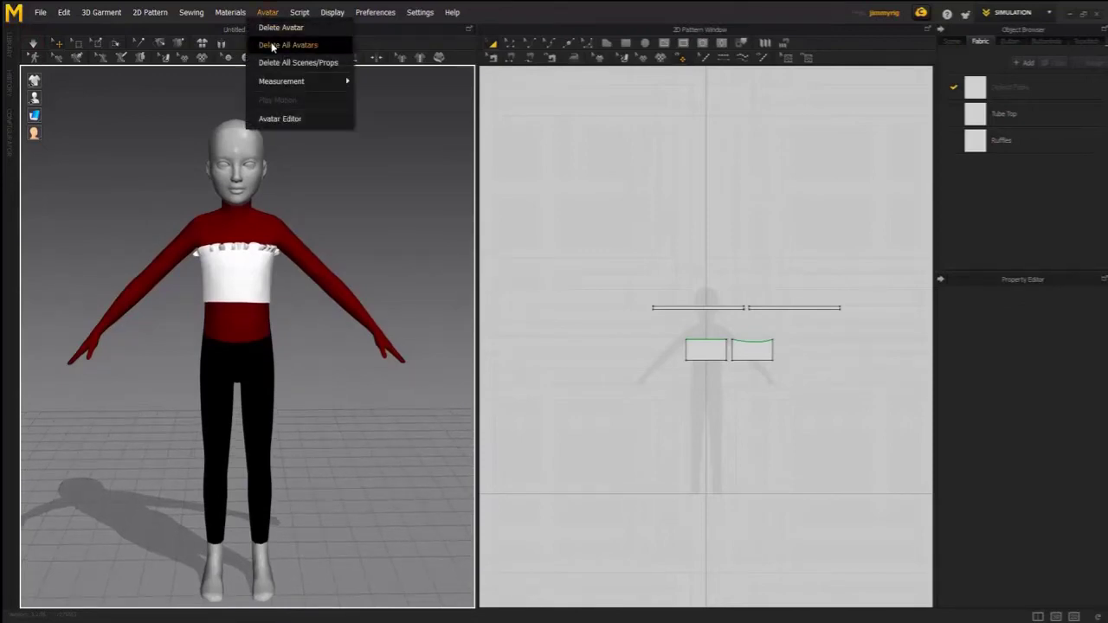
pyautogui.click(271, 43)
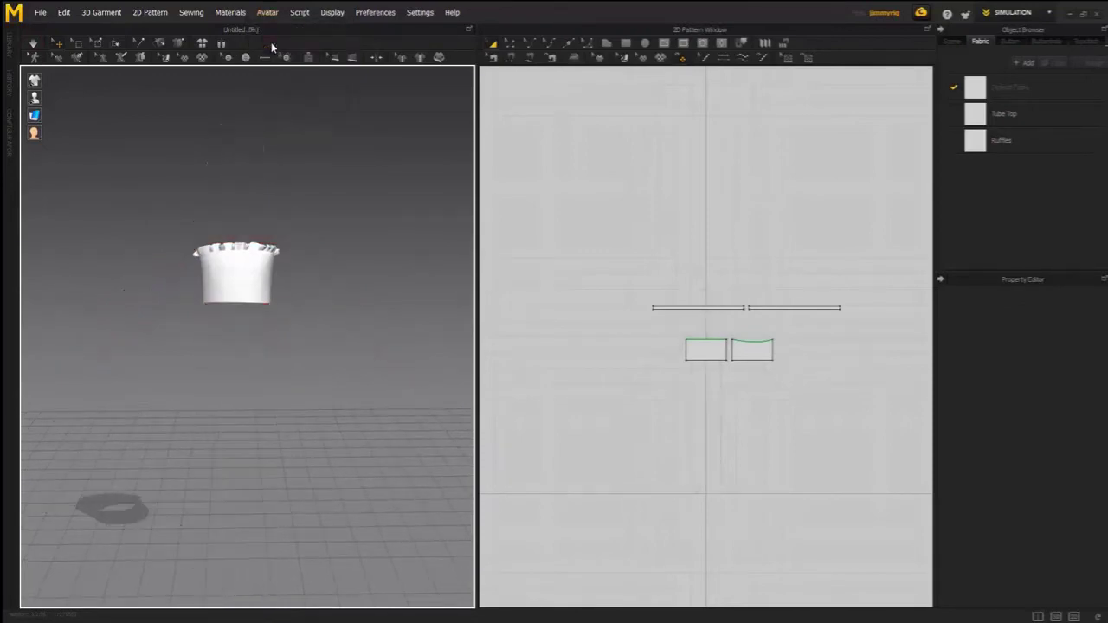
# Step: Export the garment as OBJ, replacing 'Little Girl's Ruffle-Topped Tube Top Mesh.obj'
pyautogui.click(40, 12)
pyautogui.moveTo(45, 151)
pyautogui.moveTo(46, 174)
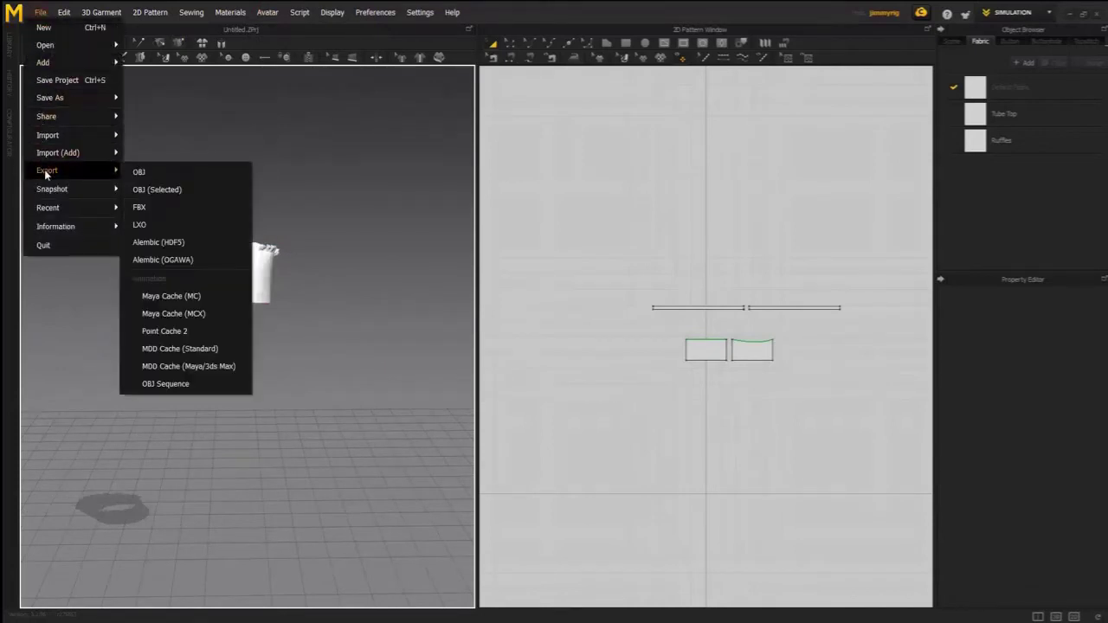
pyautogui.click(139, 172)
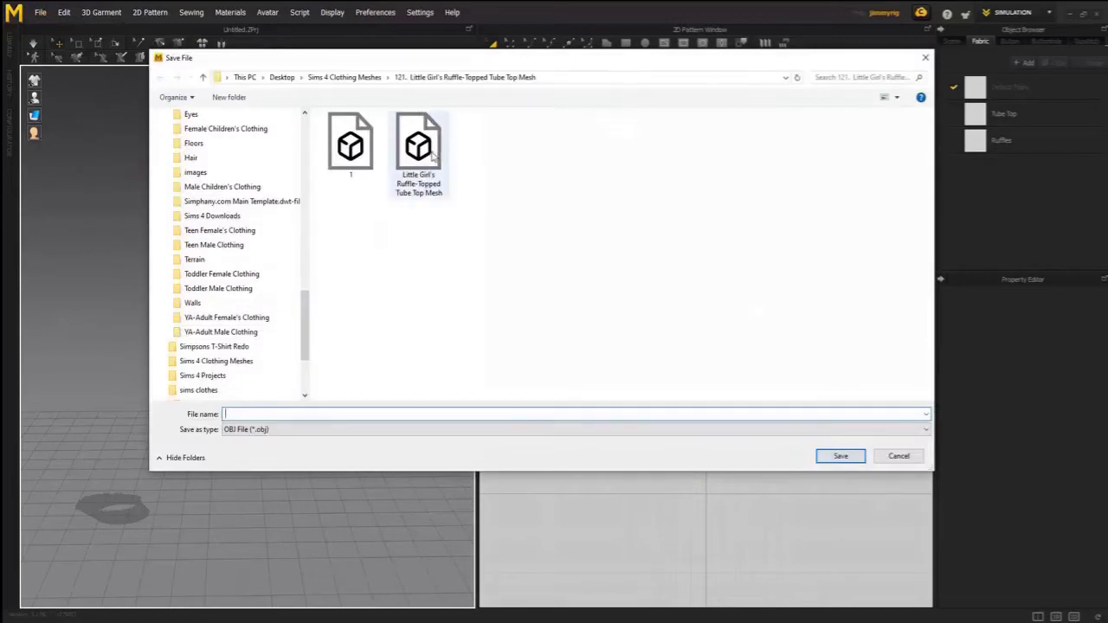
pyautogui.click(422, 149)
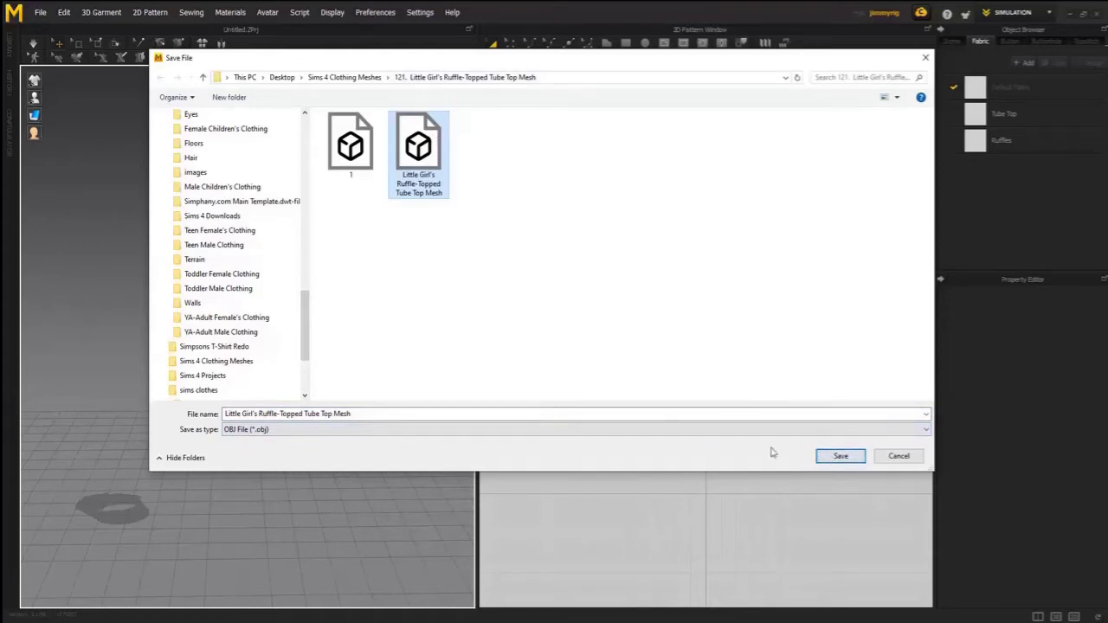
pyautogui.click(832, 457)
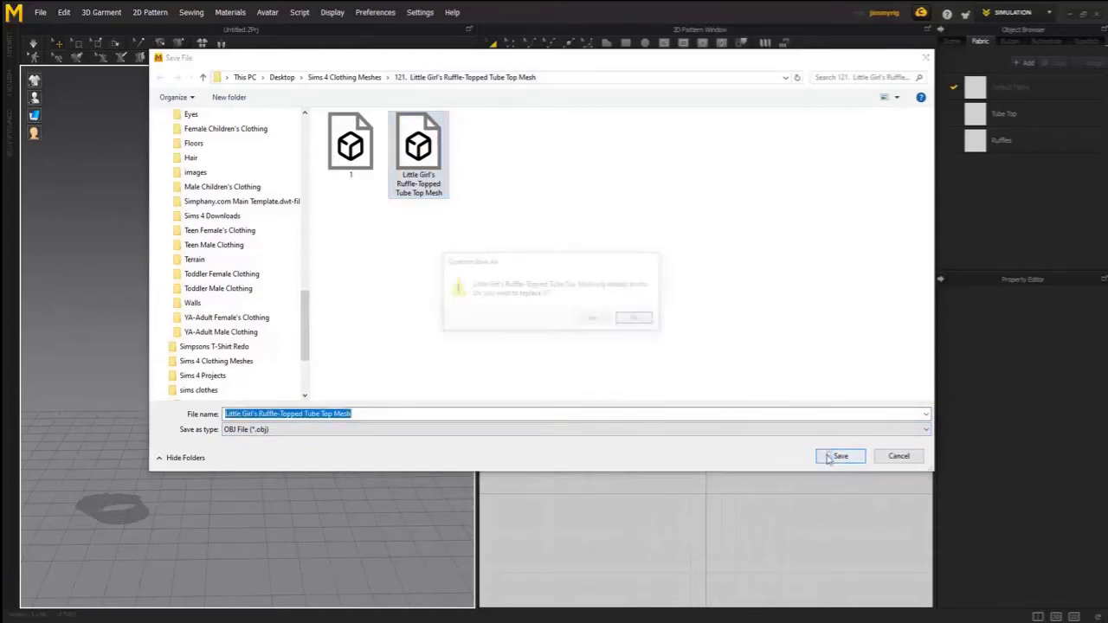
pyautogui.click(590, 318)
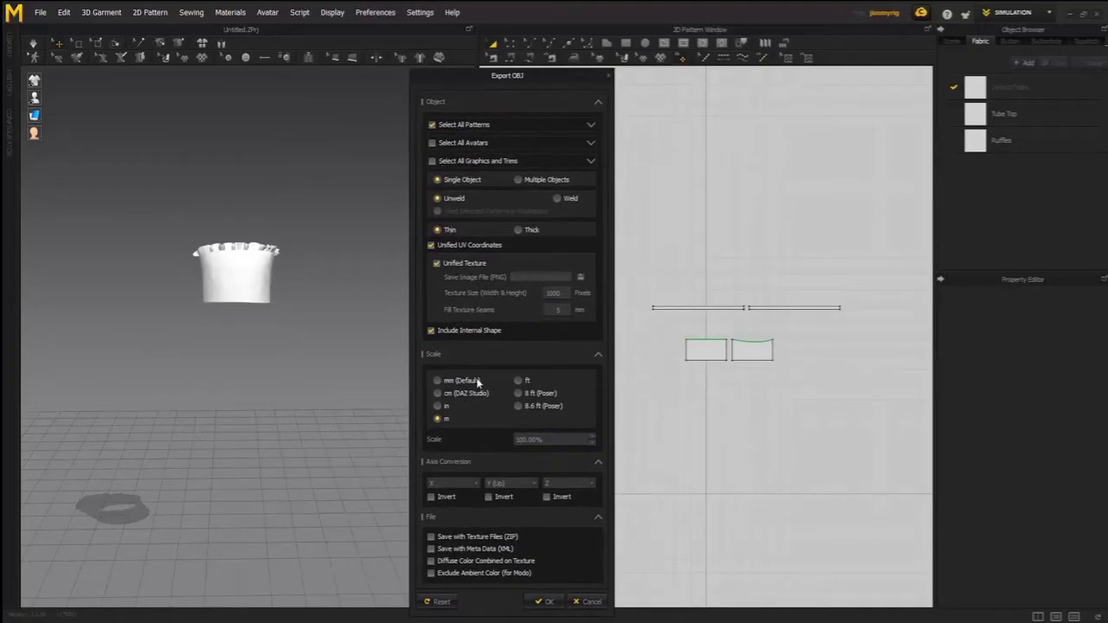
pyautogui.click(543, 603)
# Step: Save the project over 'Little Girl's Ruffle-Topped Tube Top Mesh.Zprj', confirming the replacement
pyautogui.click(40, 12)
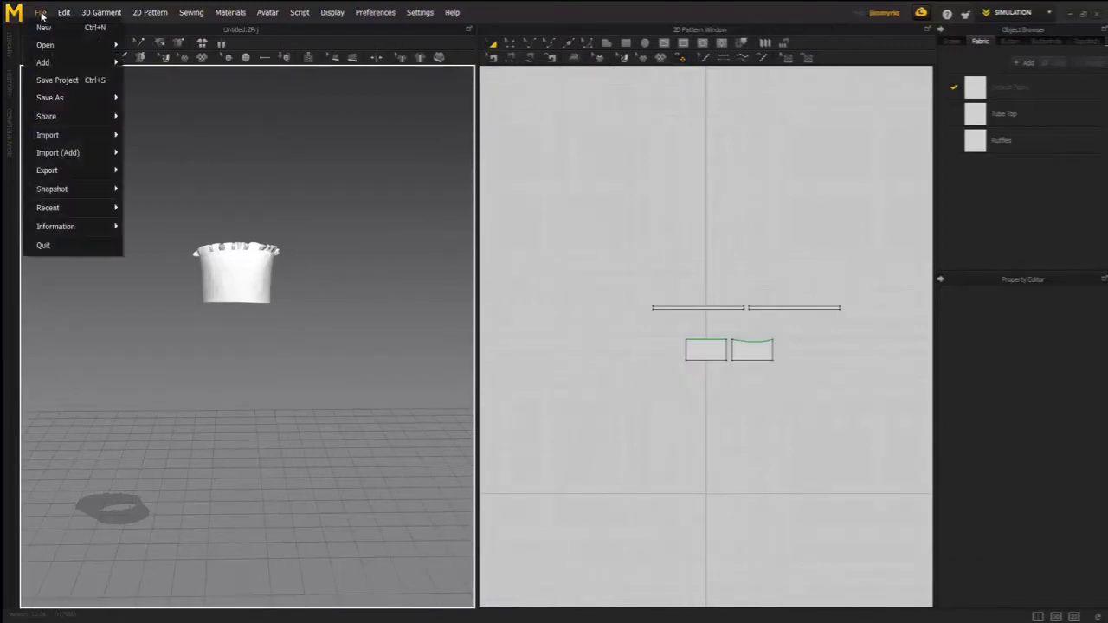
pyautogui.click(48, 80)
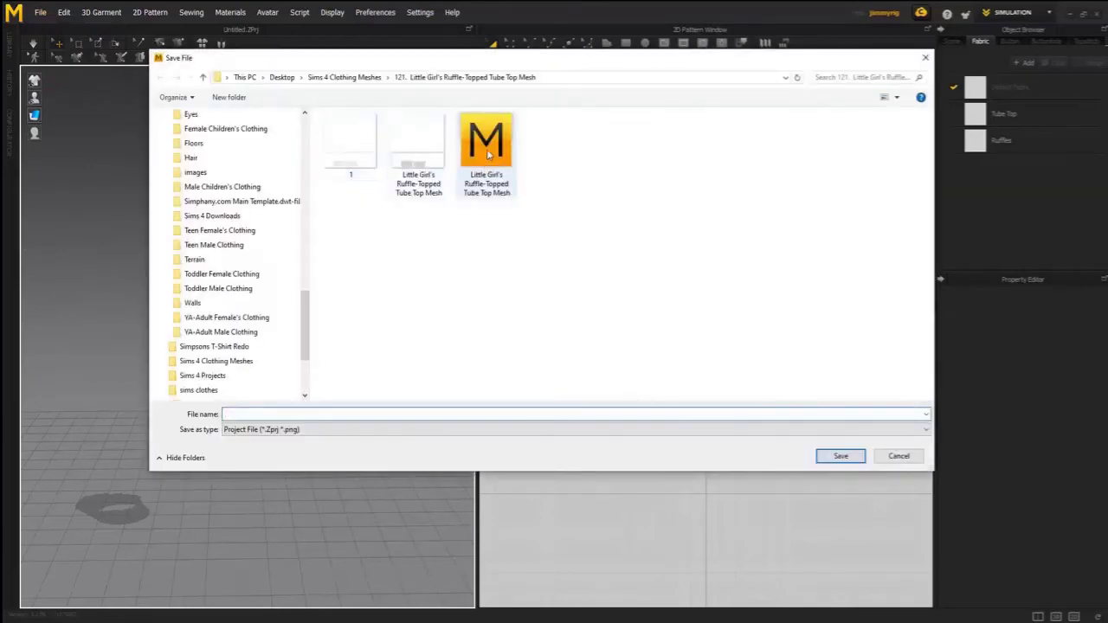
pyautogui.click(488, 154)
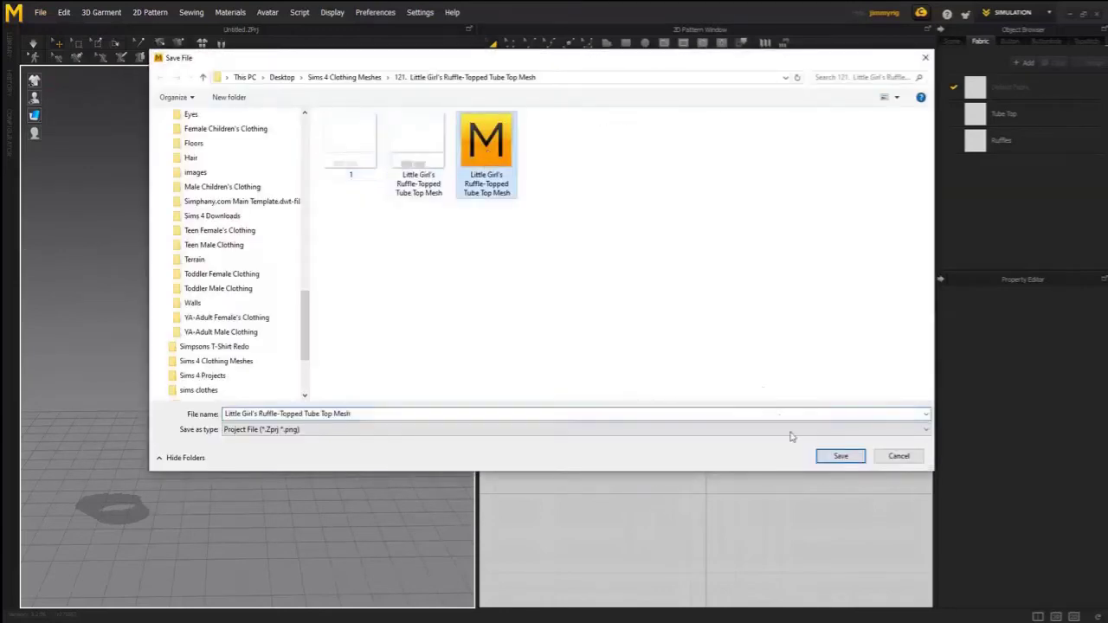
pyautogui.click(838, 457)
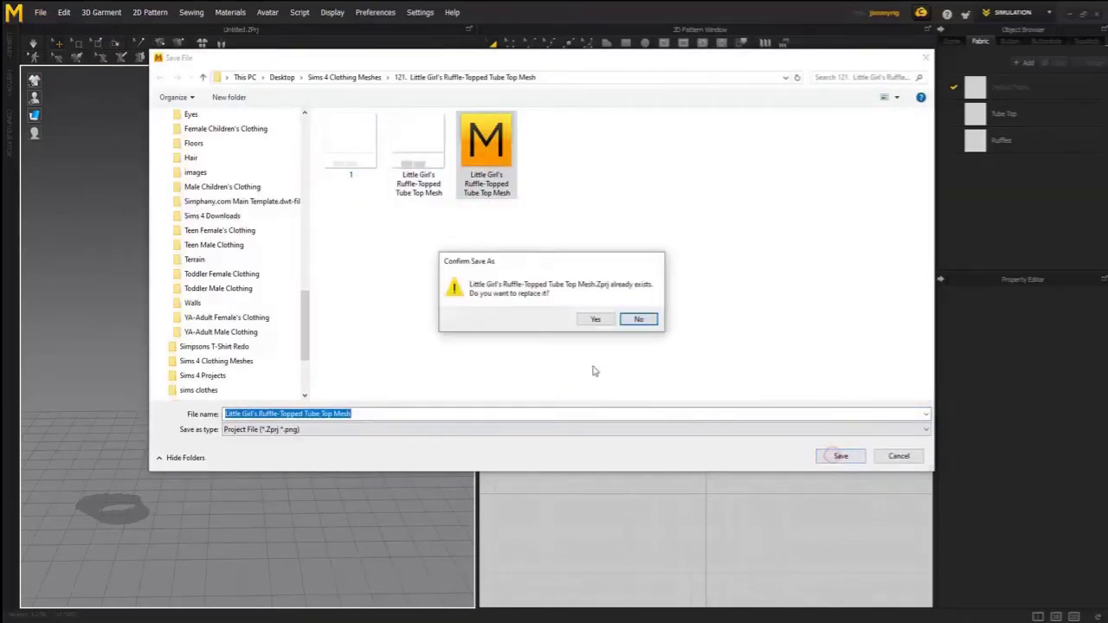
pyautogui.click(598, 318)
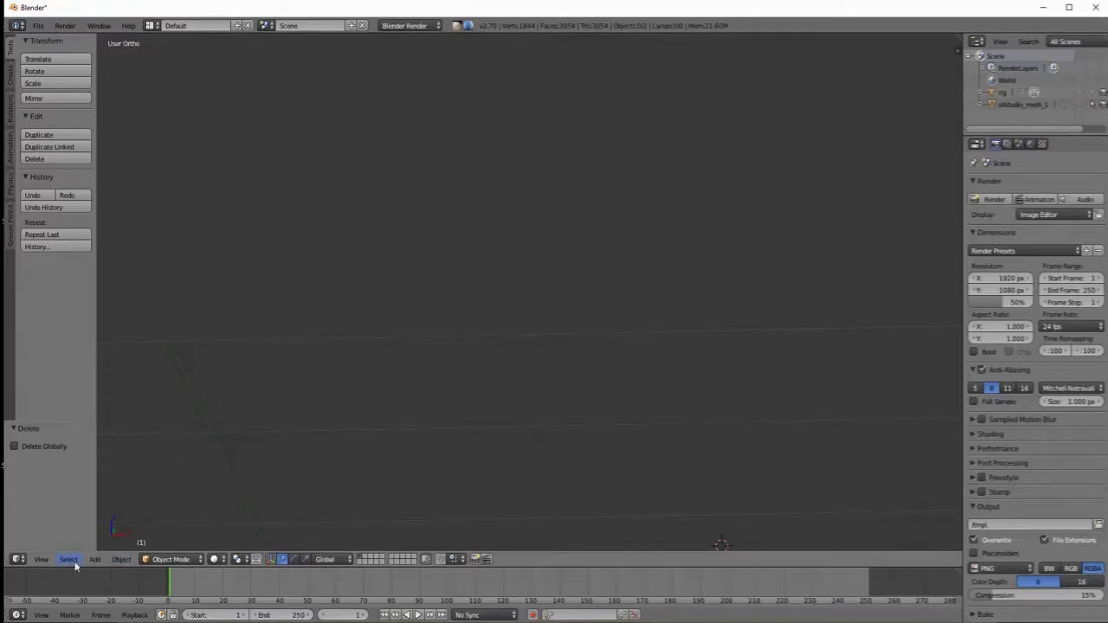
# Step: Import 'Little Girl's Ruffle-Topped Tube Top Mesh.obj' with the Wavefront OBJ importer
pyautogui.click(41, 560)
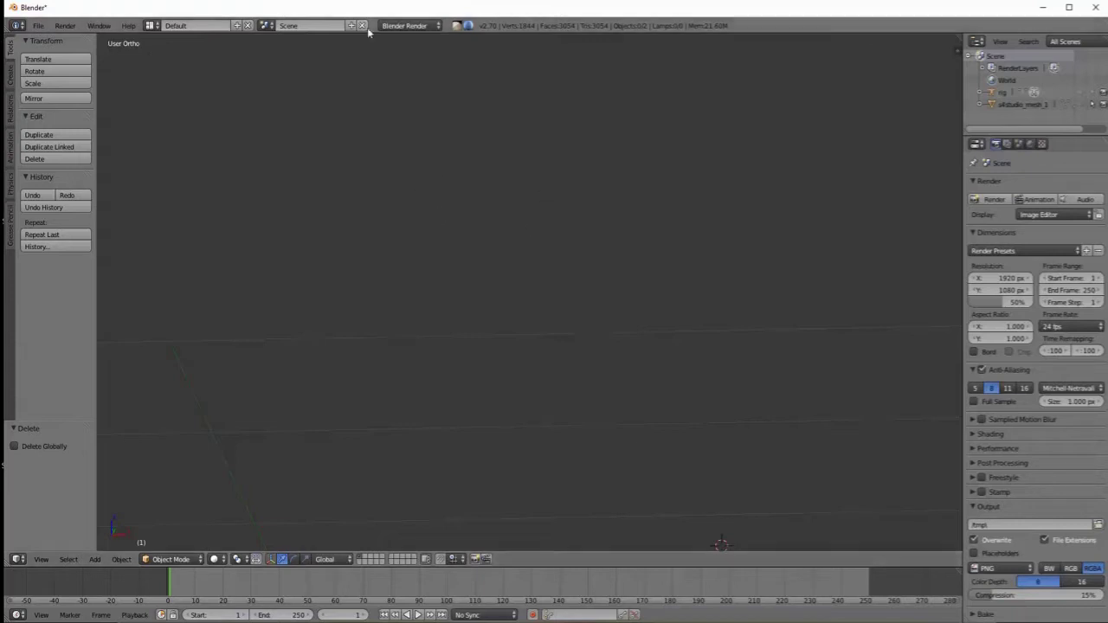
pyautogui.click(38, 26)
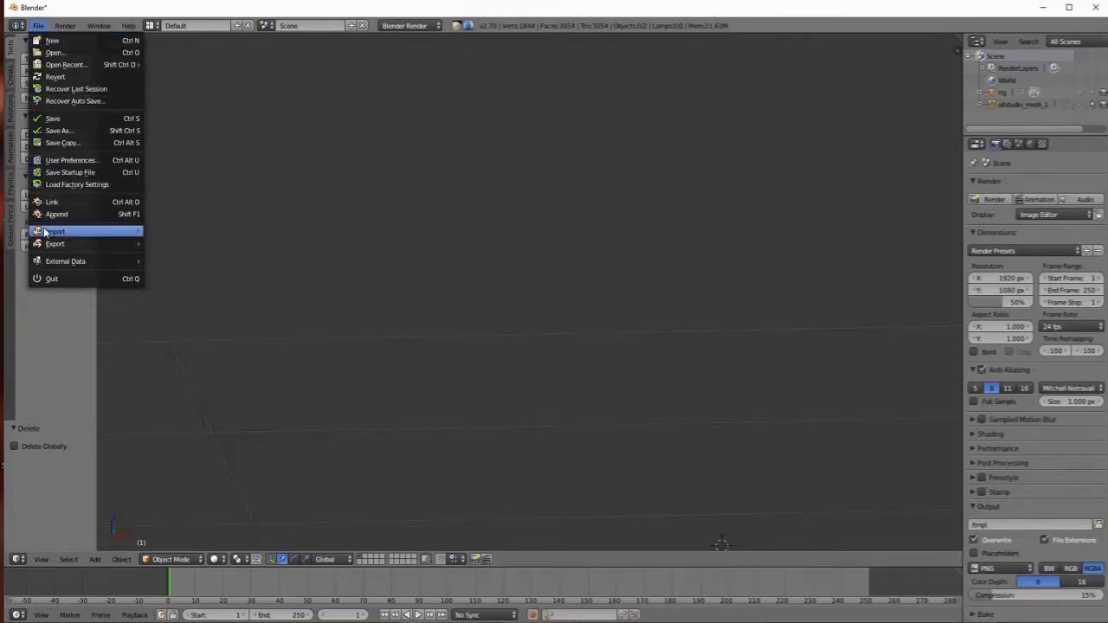
pyautogui.moveTo(59, 236)
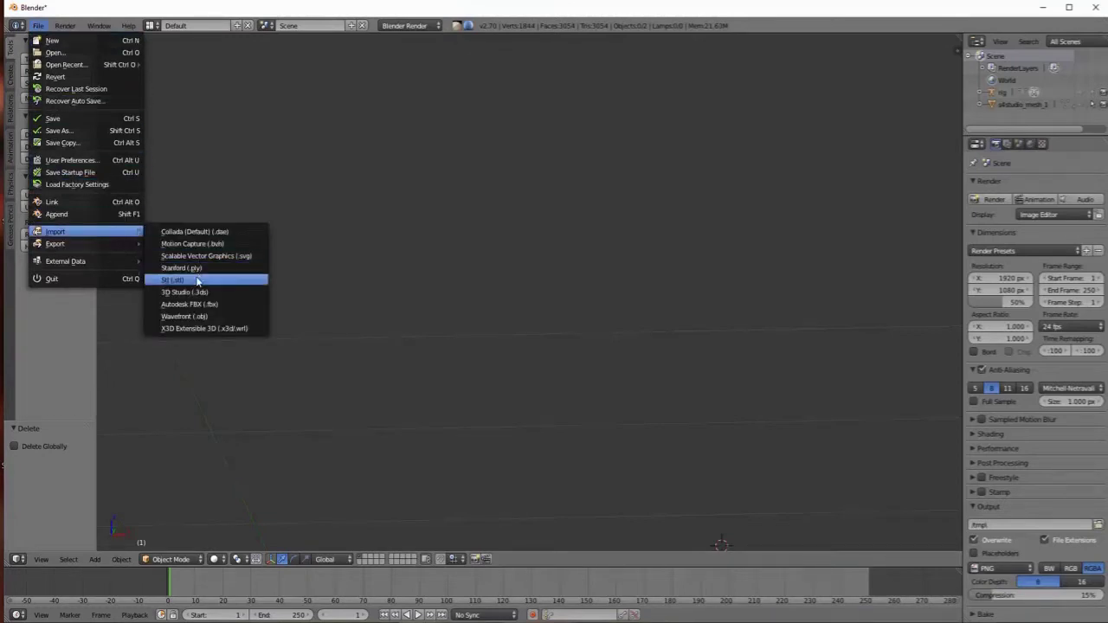
pyautogui.click(187, 317)
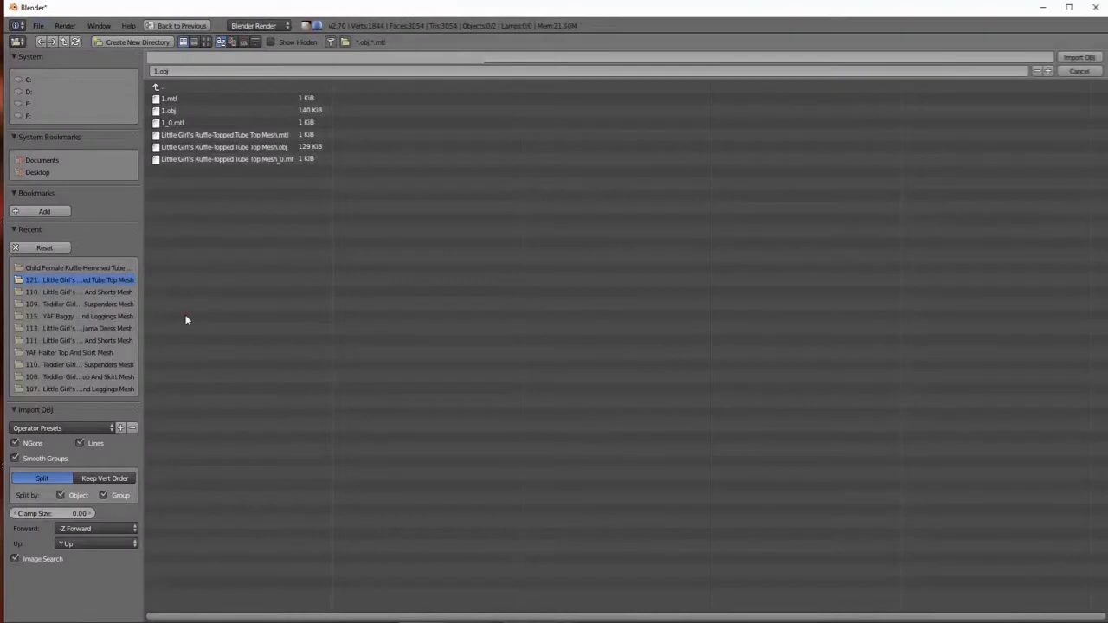
pyautogui.click(254, 146)
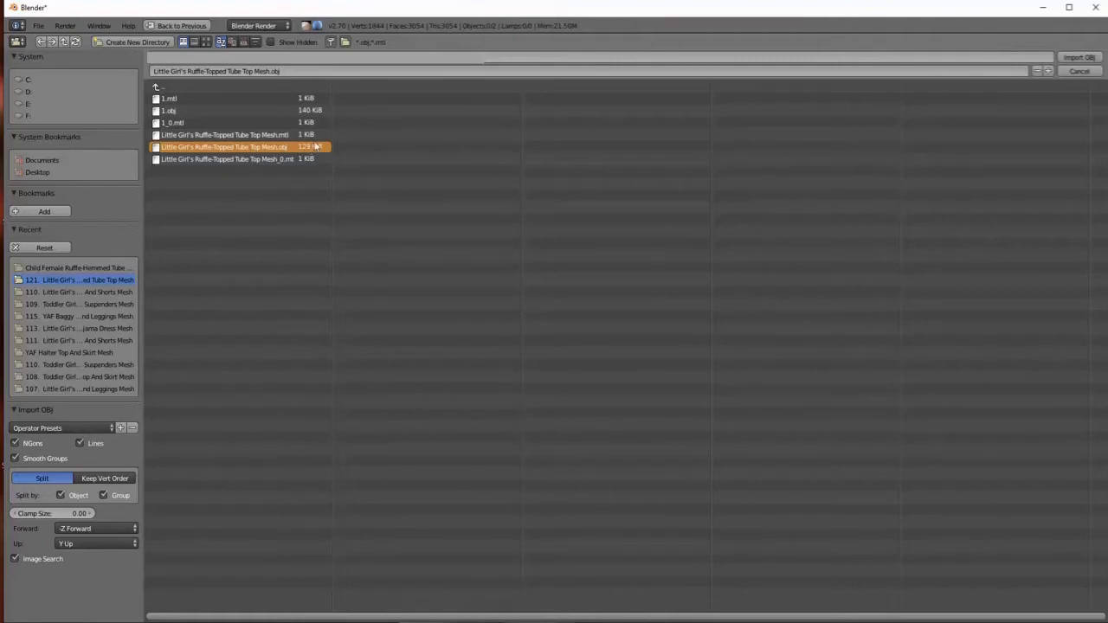
pyautogui.click(1074, 60)
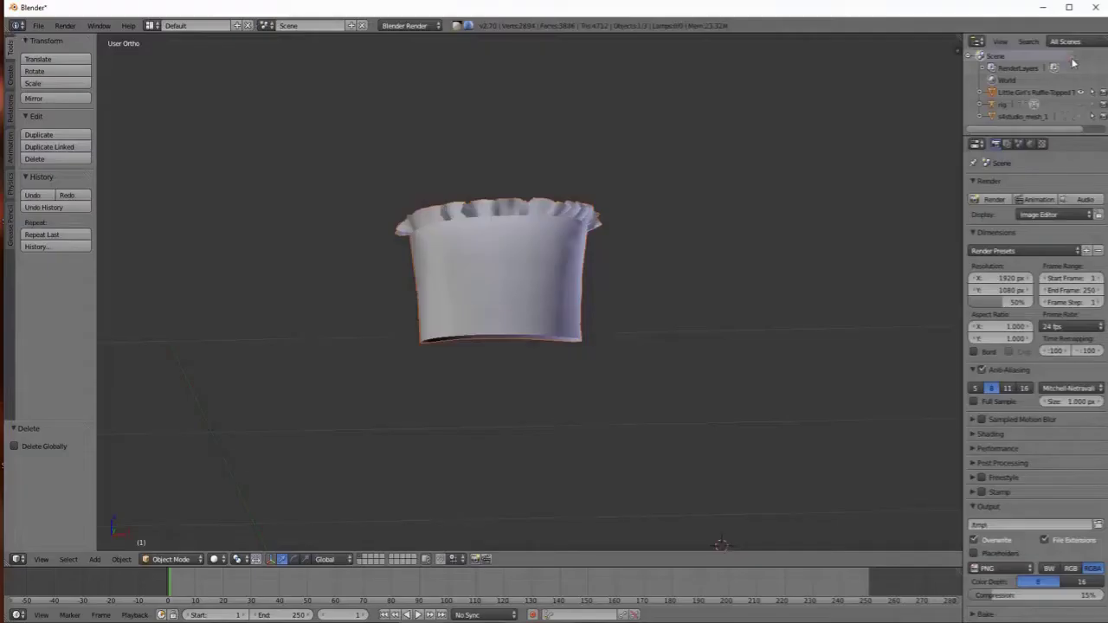
# Step: Unhide vistudio_mesh_1, orbit around the figure, and select the ruffle tube top for editing
pyautogui.moveTo(740, 277); pyautogui.dragTo(658, 270, button='middle')
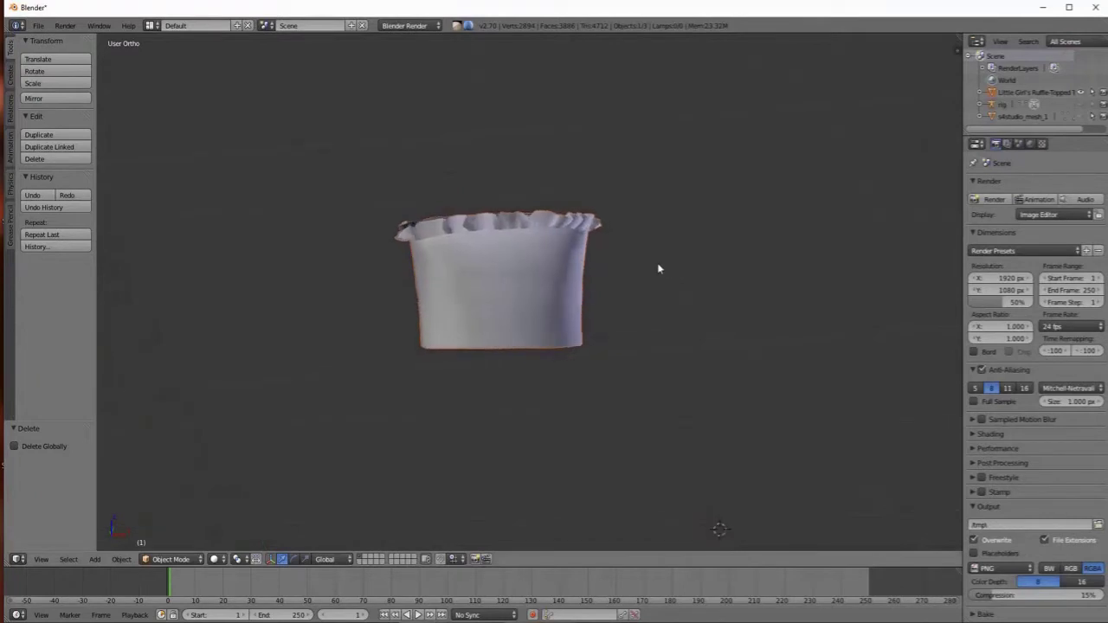
pyautogui.click(1081, 116)
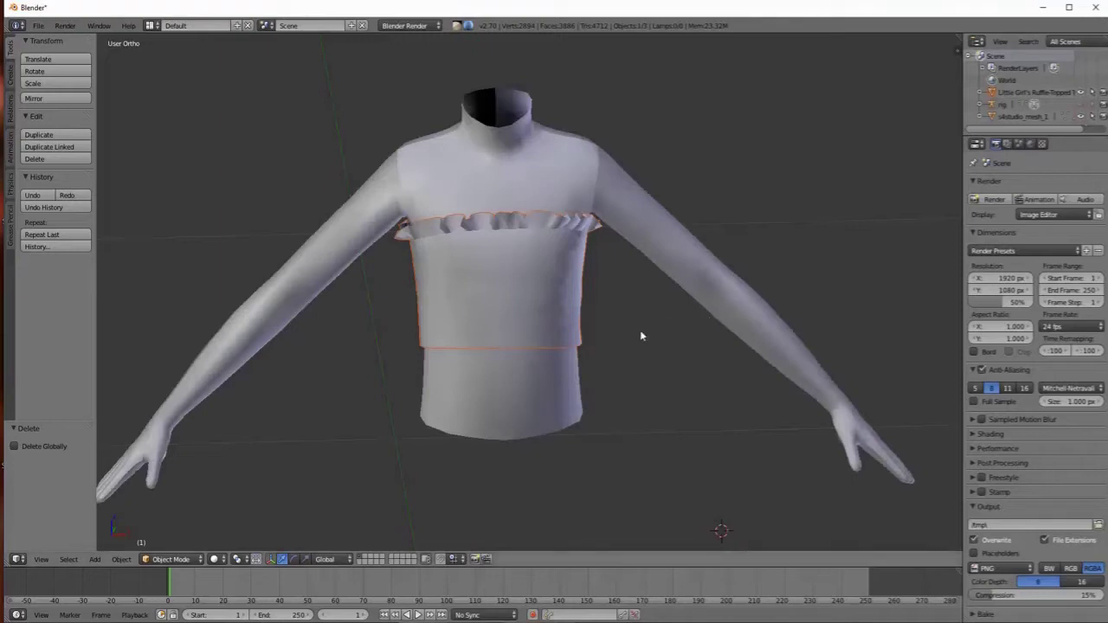
pyautogui.moveTo(641, 338); pyautogui.dragTo(638, 332, button='middle')
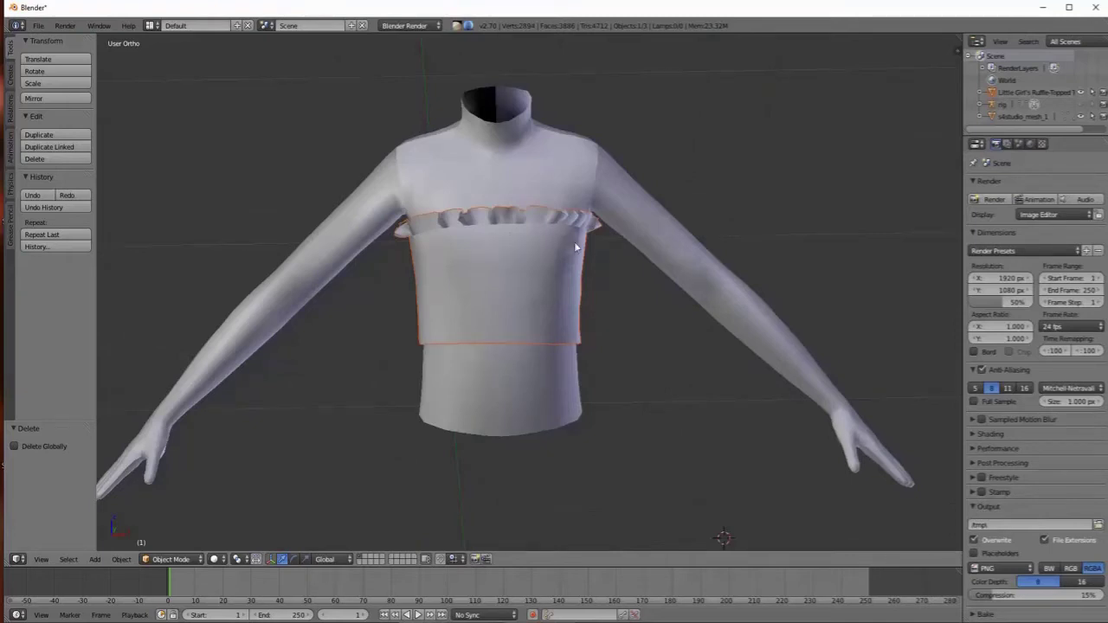
pyautogui.moveTo(596, 285); pyautogui.dragTo(664, 323, button='middle')
pyautogui.click(630, 340)
pyautogui.press('Tab')
pyautogui.press('Tab')
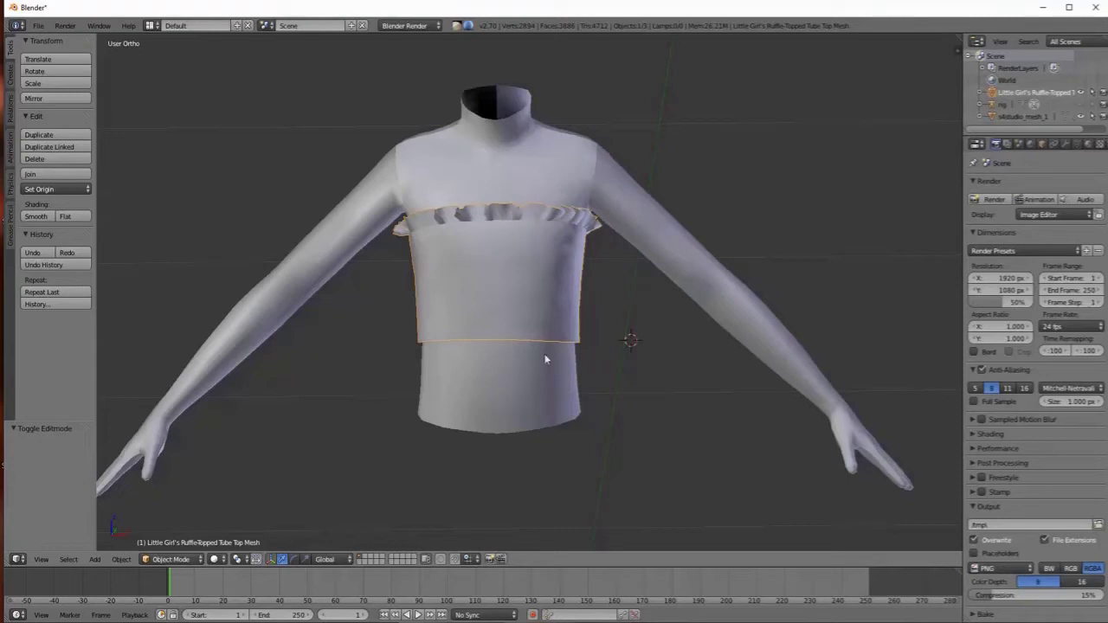
# Step: Put the tube top in Edit Mode and toggle select-all, ending with nothing selected
pyautogui.click(171, 558)
pyautogui.click(173, 529)
pyautogui.scroll(4, 543, 366)
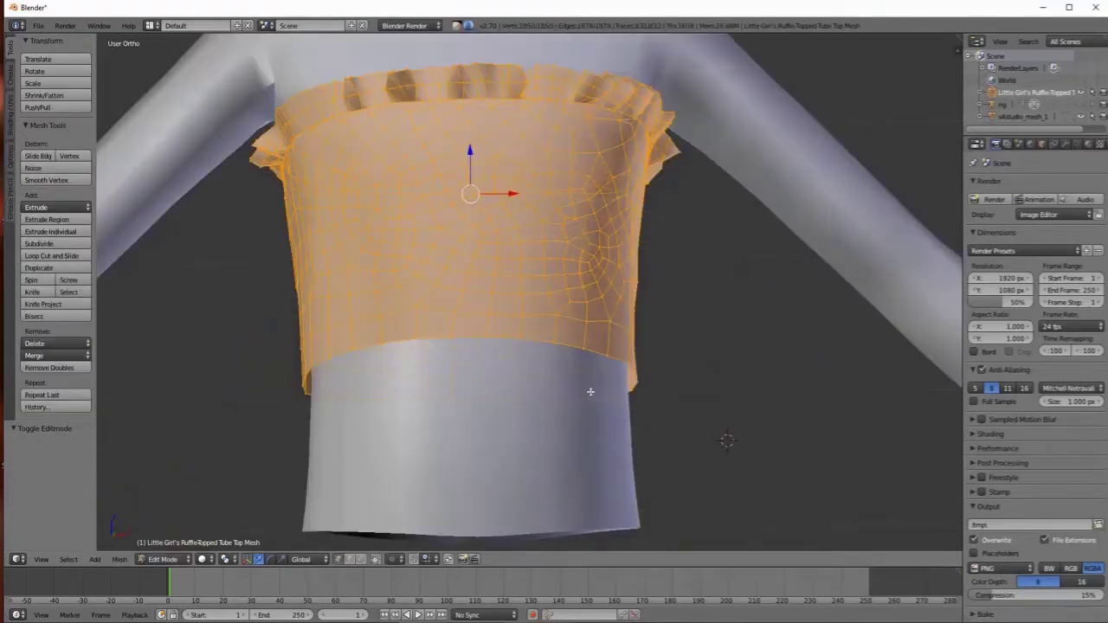
pyautogui.press('a')
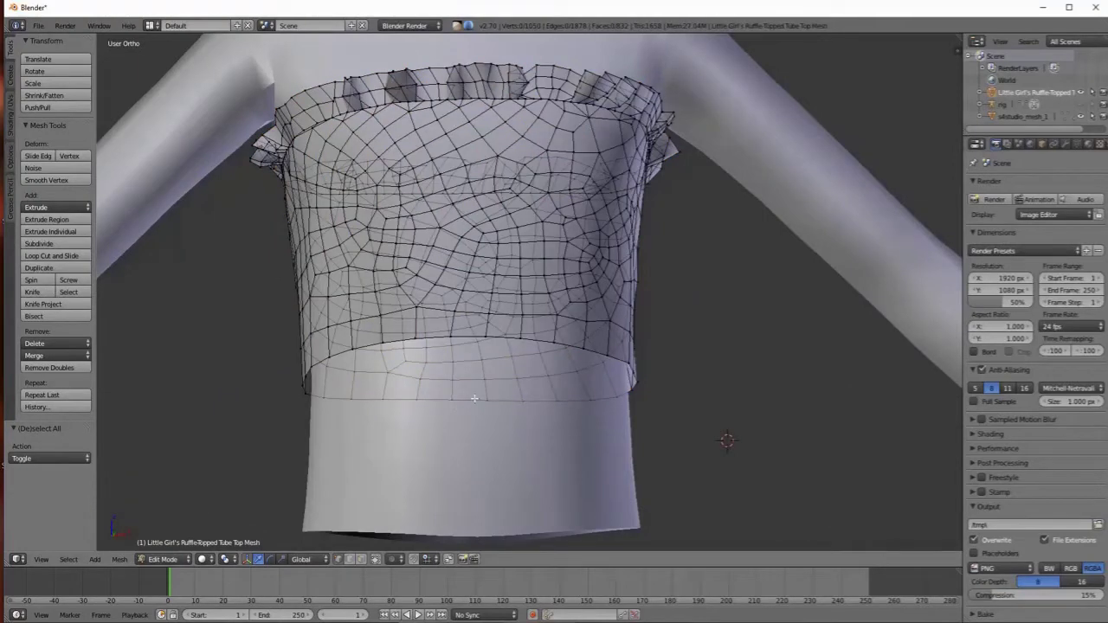
pyautogui.press('a')
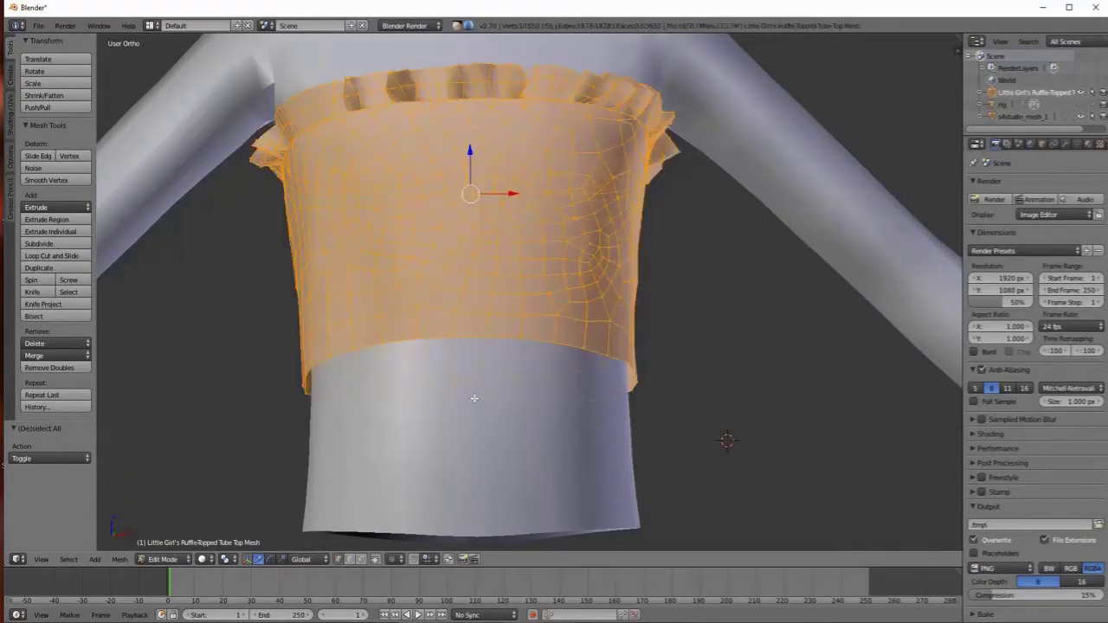
pyautogui.press('a')
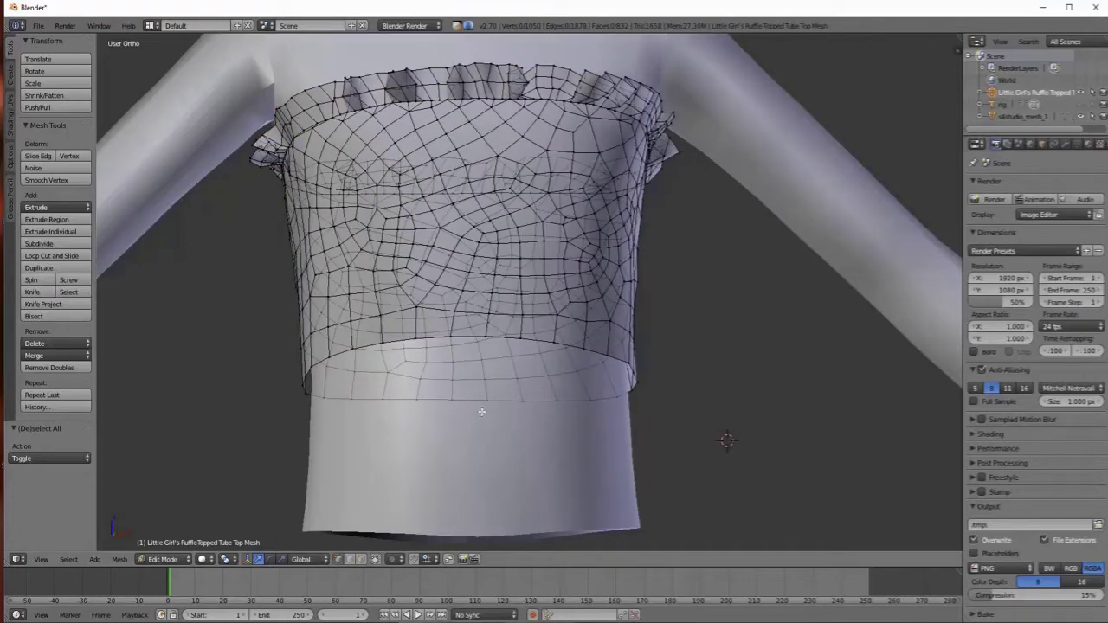
# Step: Hide vistudio_mesh_1 again and orbit to a level view of the tube top
pyautogui.moveTo(494, 386); pyautogui.dragTo(551, 342, button='middle')
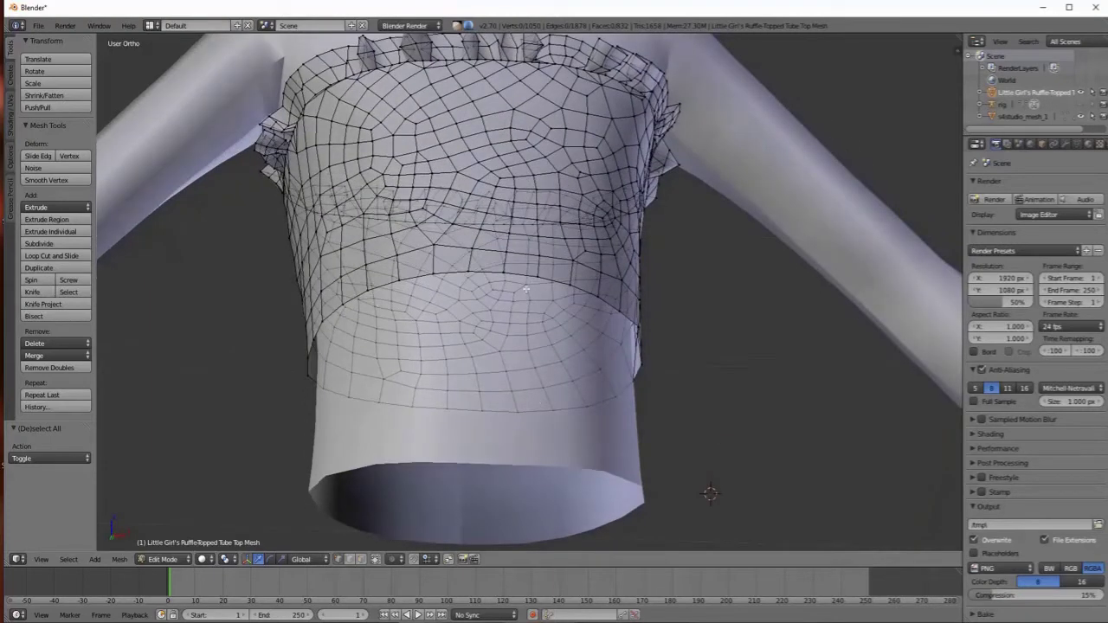
pyautogui.click(1080, 116)
pyautogui.moveTo(710, 320); pyautogui.dragTo(710, 344, button='middle')
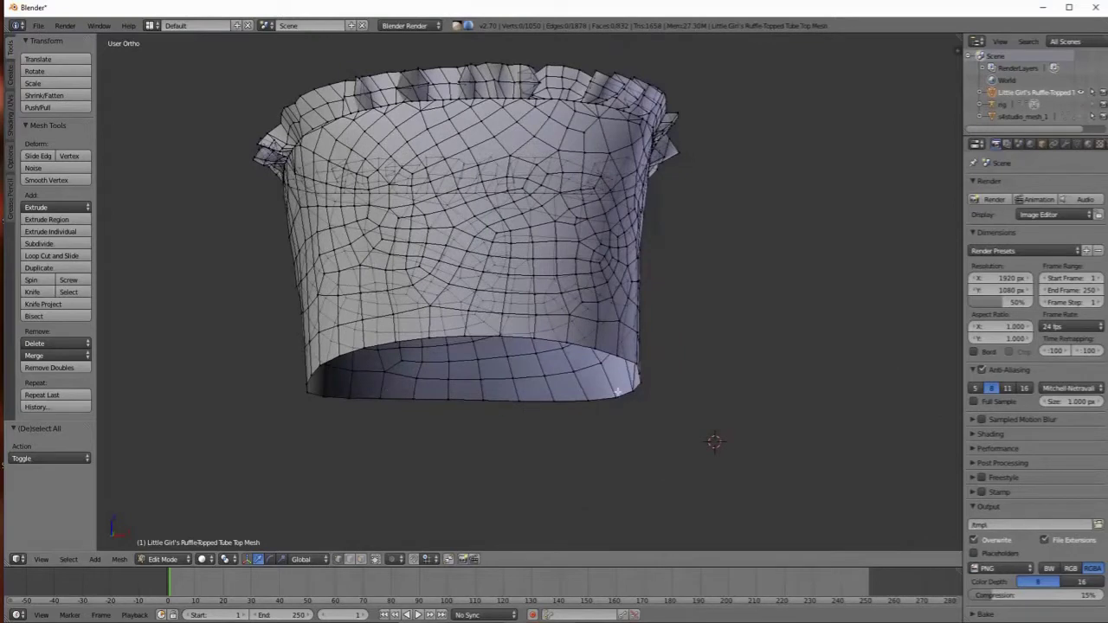
pyautogui.moveTo(384, 364); pyautogui.dragTo(508, 474, button='middle')
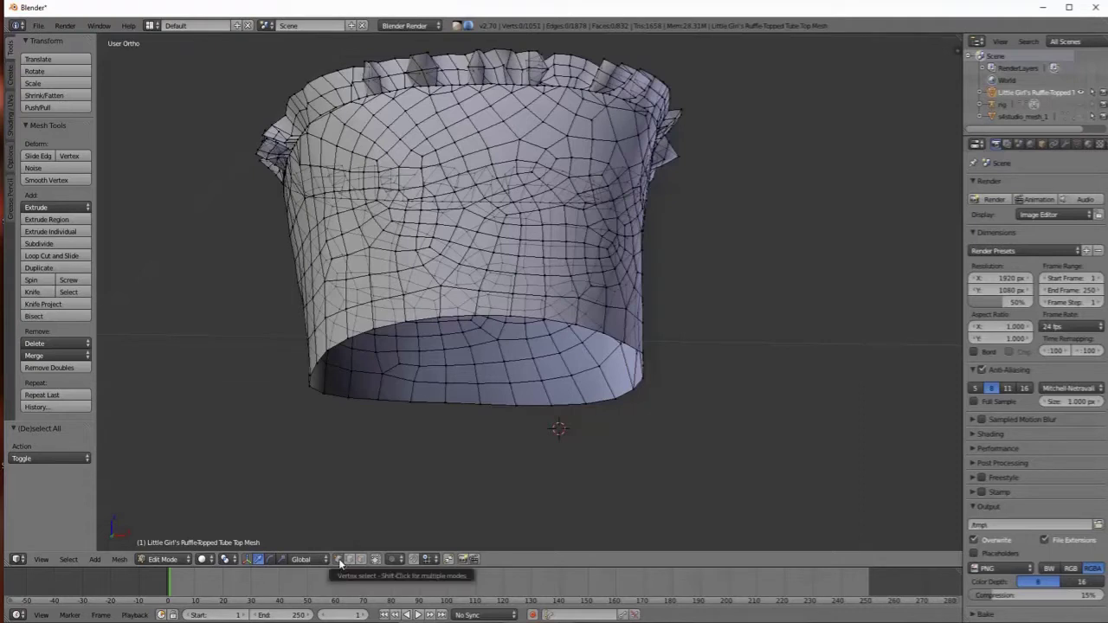
# Step: Select vertices along the bottom rim, deselect, then pick two bottom vertices
pyautogui.click(377, 400)
pyautogui.rightClick(410, 401)
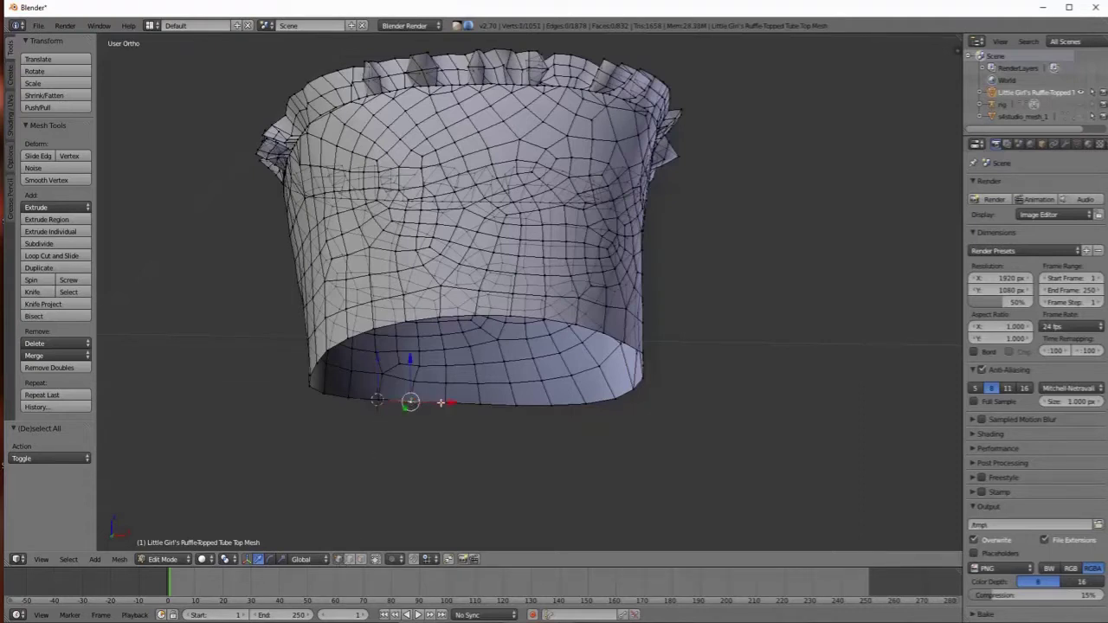
pyautogui.rightClick(445, 401)
pyautogui.rightClick(480, 403)
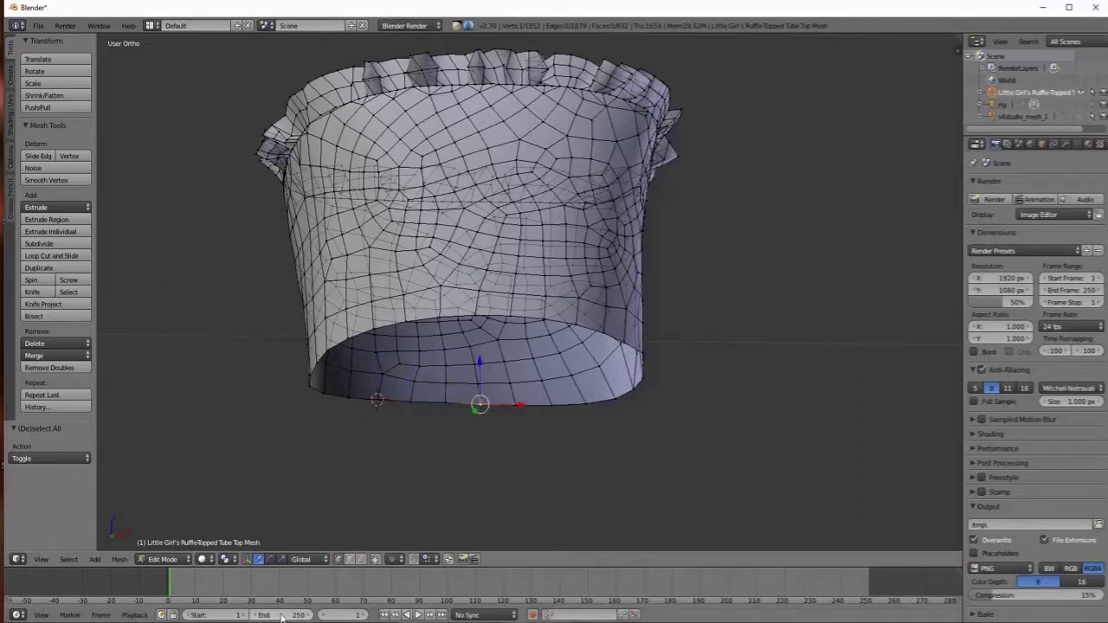
pyautogui.press('a')
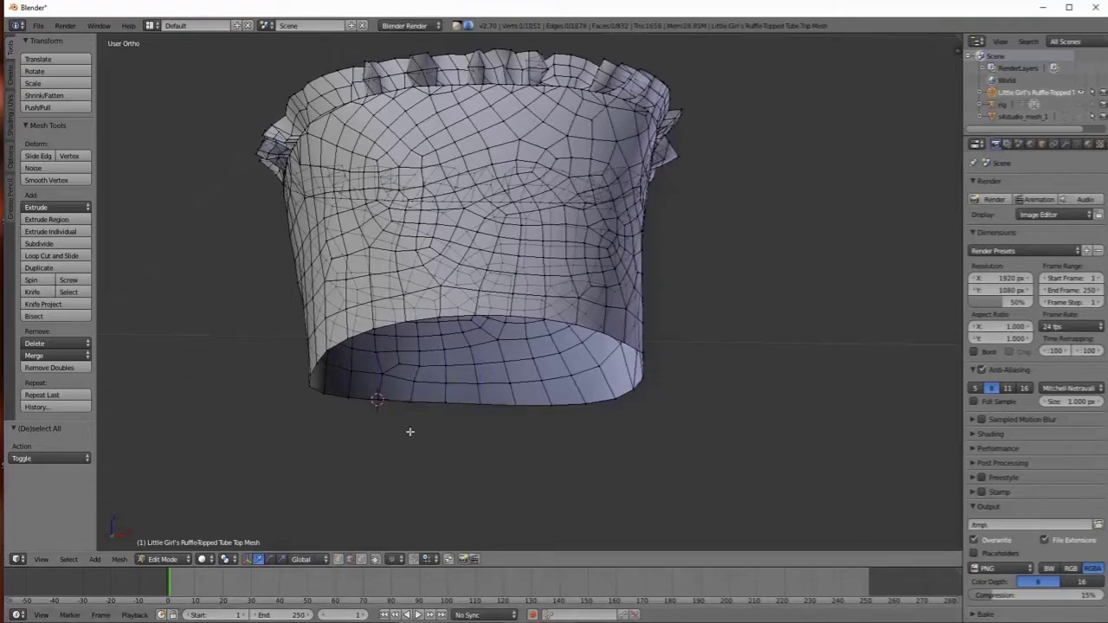
pyautogui.rightClick(421, 403)
pyautogui.keyDown('shift'); pyautogui.rightClick(497, 403); pyautogui.keyUp('shift')
# Step: In face select mode, select four faces along the mesh bottom
pyautogui.click(362, 559)
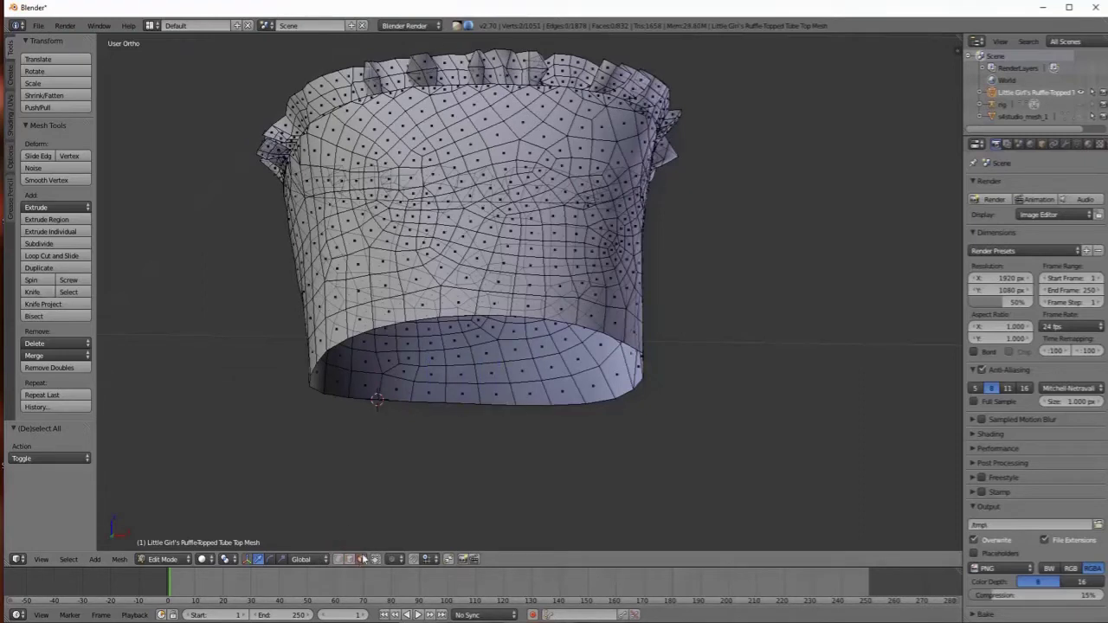
pyautogui.rightClick(429, 375)
pyautogui.rightClick(460, 374)
pyautogui.rightClick(492, 372)
pyautogui.rightClick(524, 370)
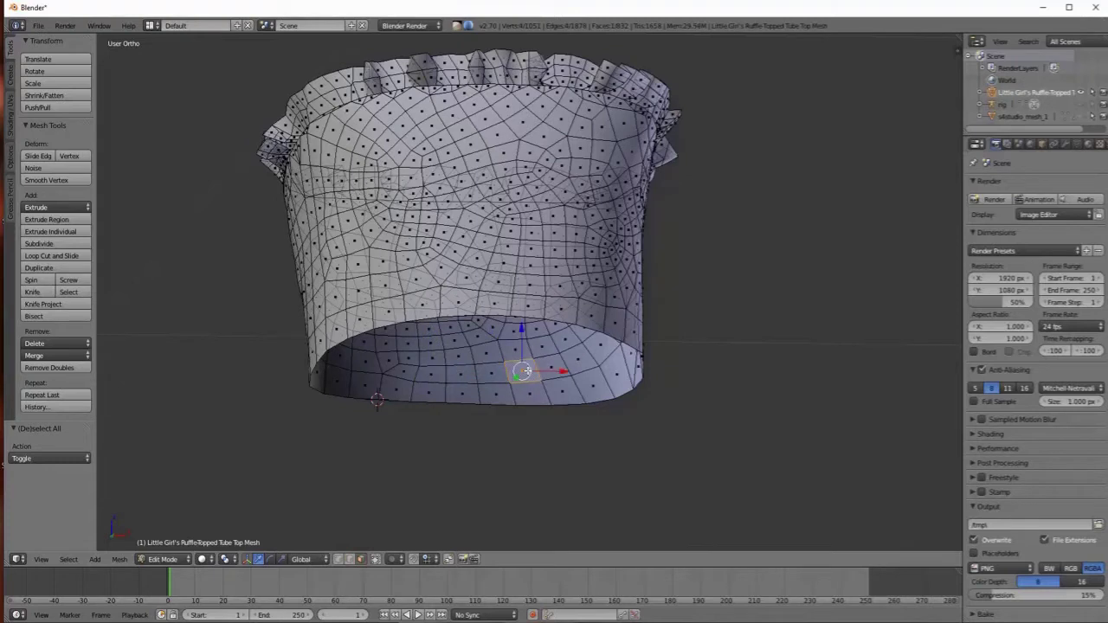
# Step: In edge select mode, clear the selection and select edges along the bottom rim
pyautogui.click(350, 560)
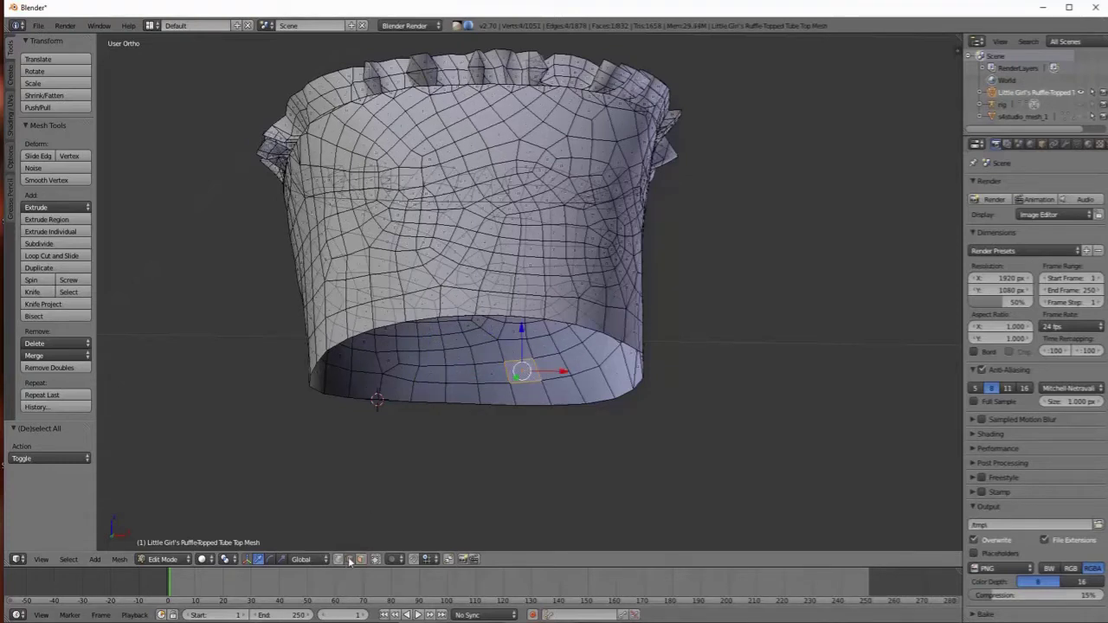
pyautogui.rightClick(465, 404)
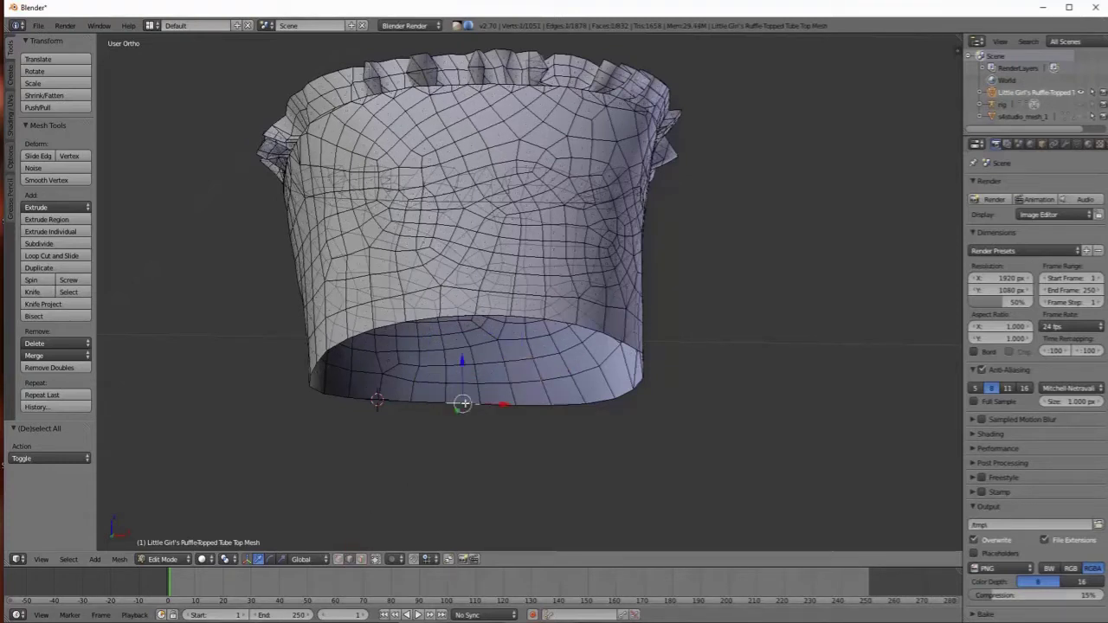
pyautogui.press('a')
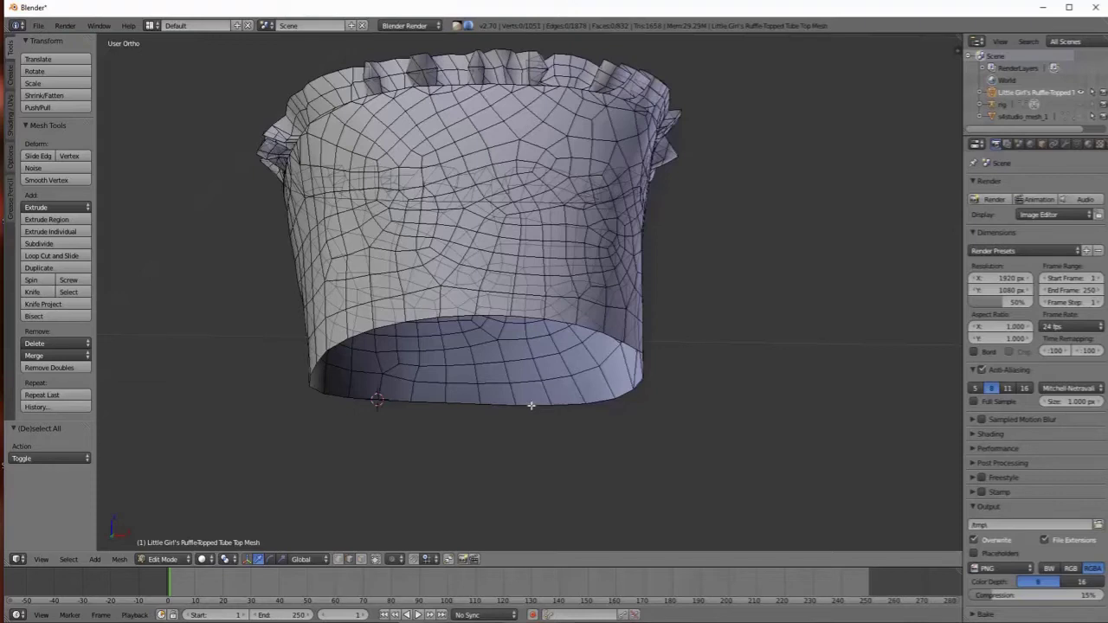
pyautogui.keyDown('alt'); pyautogui.rightClick(531, 406); pyautogui.keyUp('alt')
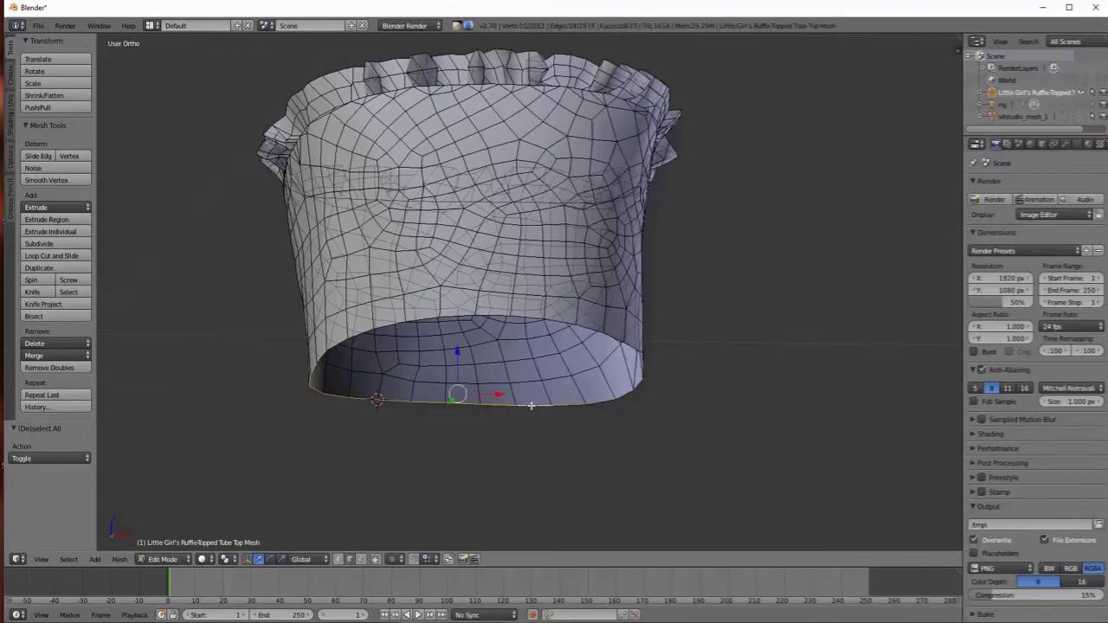
# Step: Alt-select the bottom rim's full edge loop and orbit to inspect it from below
pyautogui.moveTo(530, 405); pyautogui.dragTo(477, 440, button='middle')
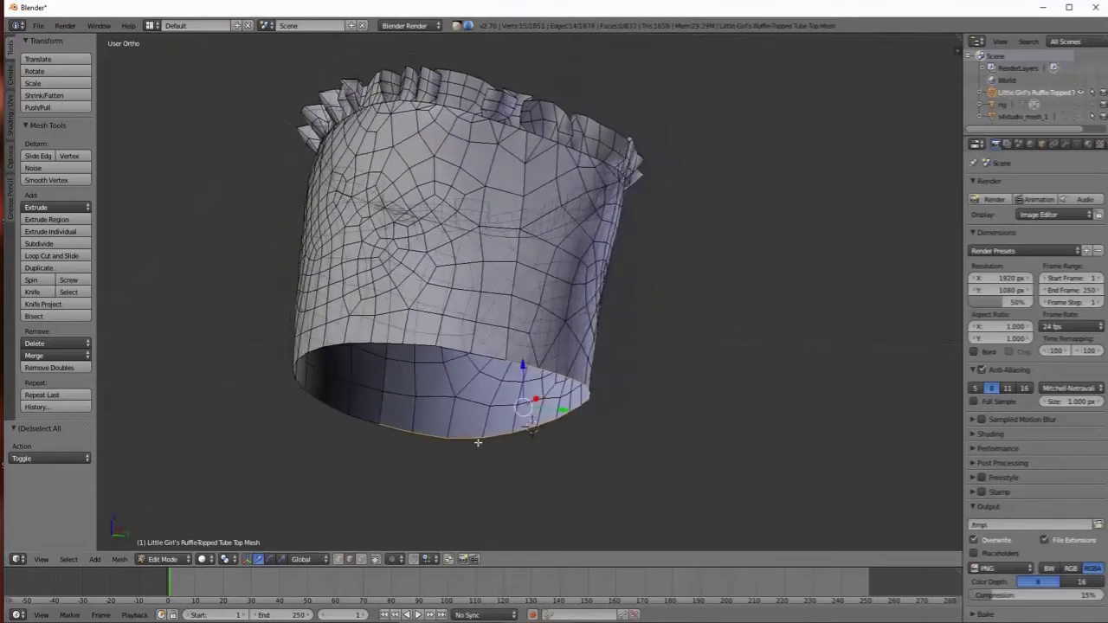
pyautogui.moveTo(556, 428); pyautogui.dragTo(652, 489, button='middle')
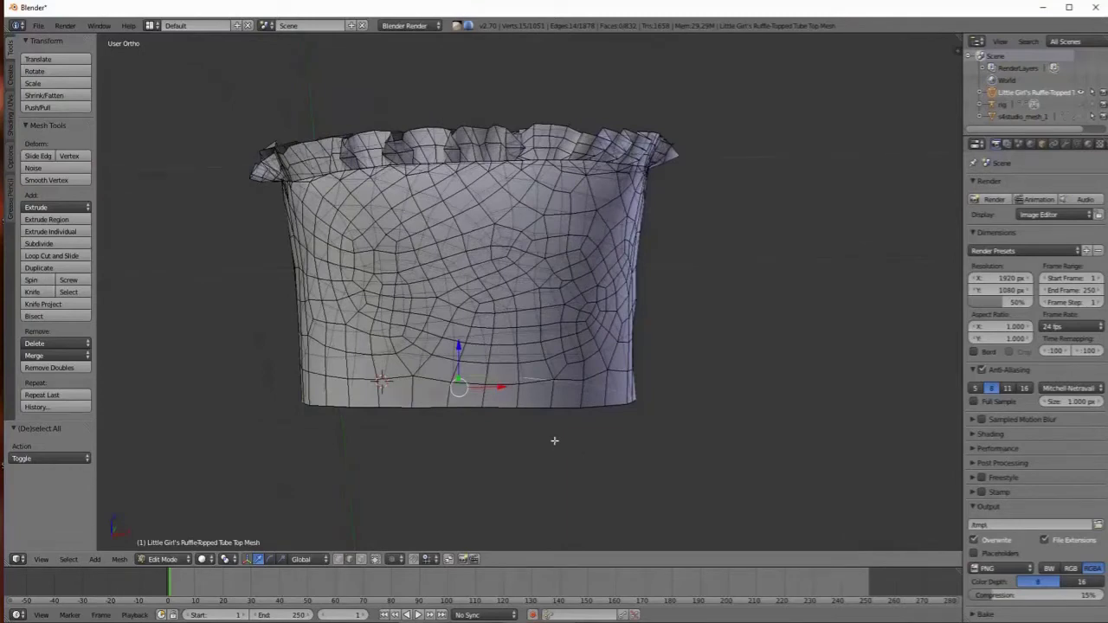
pyautogui.keyDown('alt'); pyautogui.keyDown('shift'); pyautogui.click(537, 407); pyautogui.keyUp('shift'); pyautogui.keyUp('alt')
pyautogui.moveTo(536, 407); pyautogui.dragTo(529, 451, button='middle')
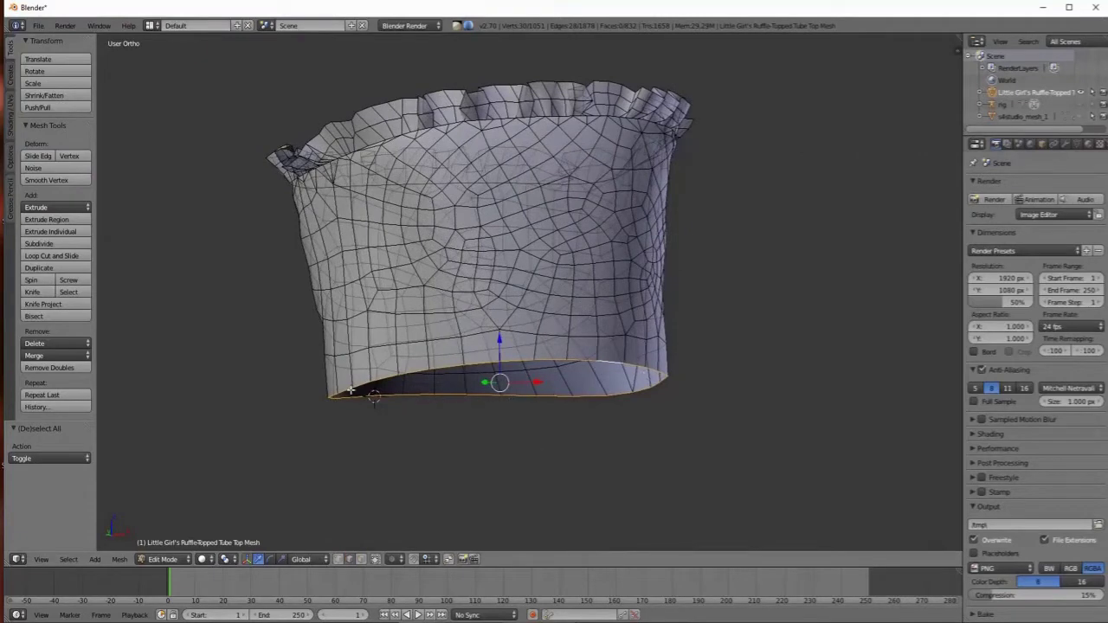
pyautogui.moveTo(643, 432); pyautogui.dragTo(534, 440, button='middle')
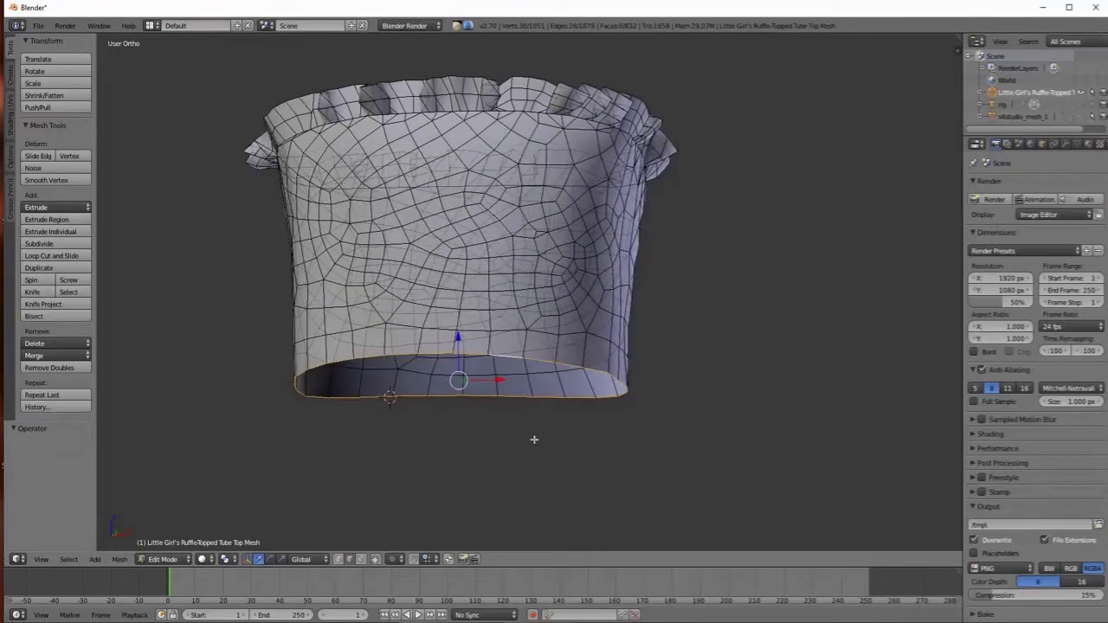
# Step: Slightly shrink the bottom rim loop and orbit to inspect the opening
pyautogui.press('g')
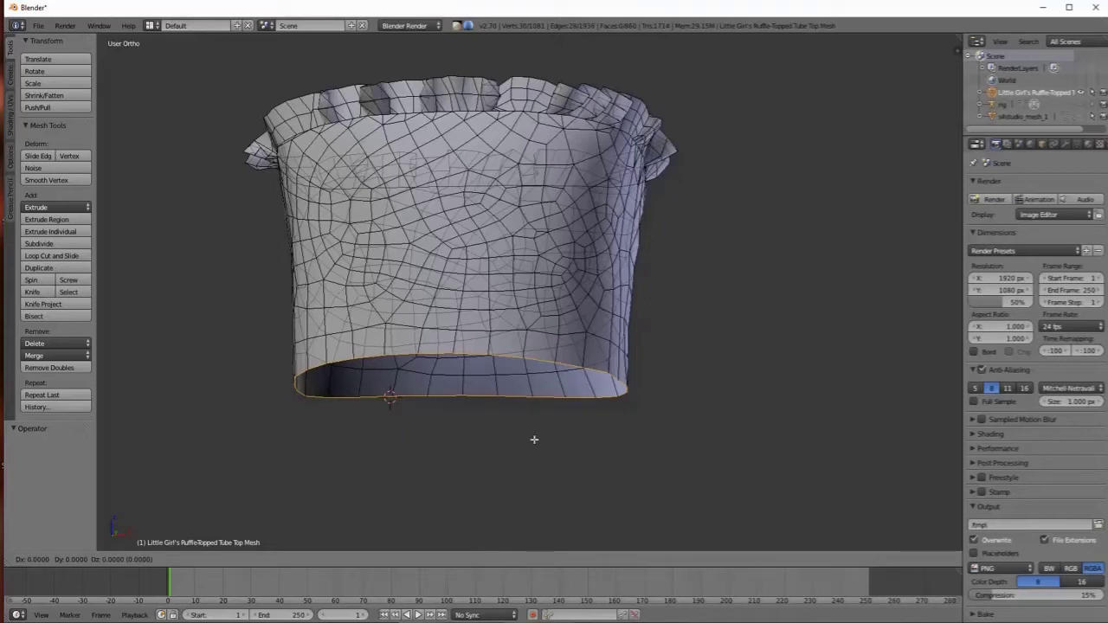
pyautogui.rightClick(534, 440)
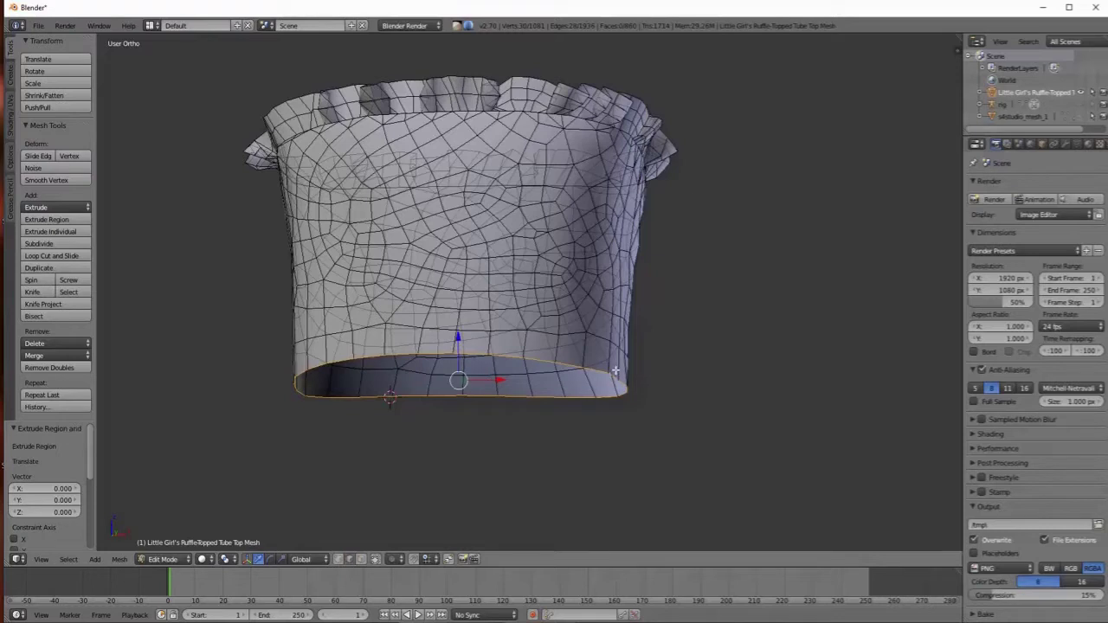
pyautogui.press('s')
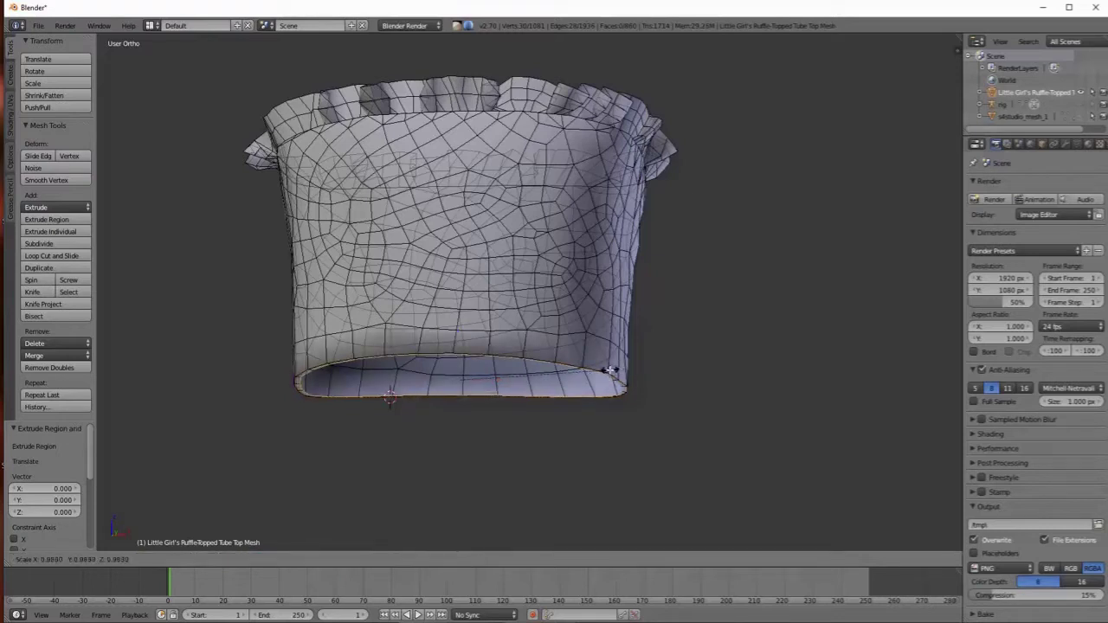
pyautogui.click(611, 371)
pyautogui.moveTo(506, 428); pyautogui.dragTo(608, 335, button='middle')
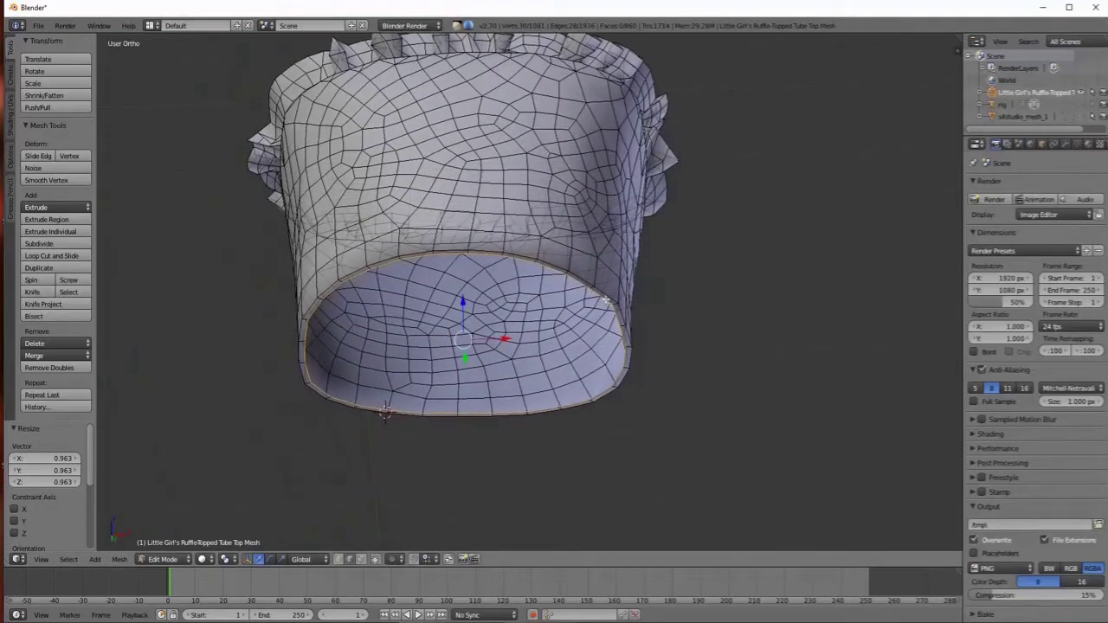
pyautogui.click(618, 313)
pyautogui.moveTo(618, 310); pyautogui.dragTo(617, 345, button='middle')
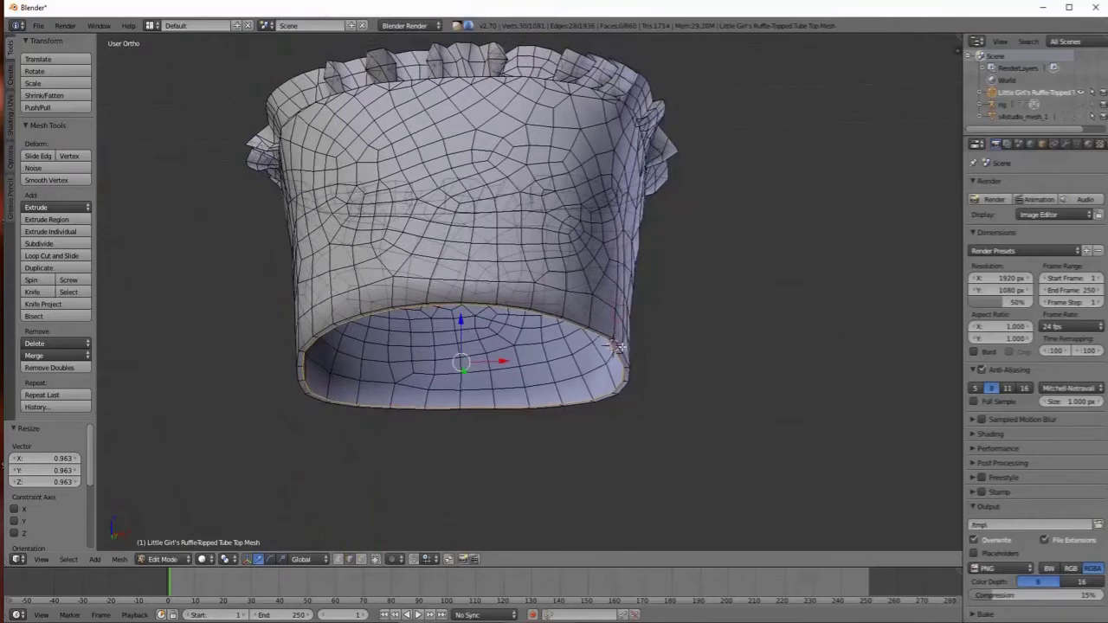
pyautogui.moveTo(393, 416); pyautogui.dragTo(396, 459, button='middle')
pyautogui.moveTo(610, 388); pyautogui.dragTo(632, 388, button='middle')
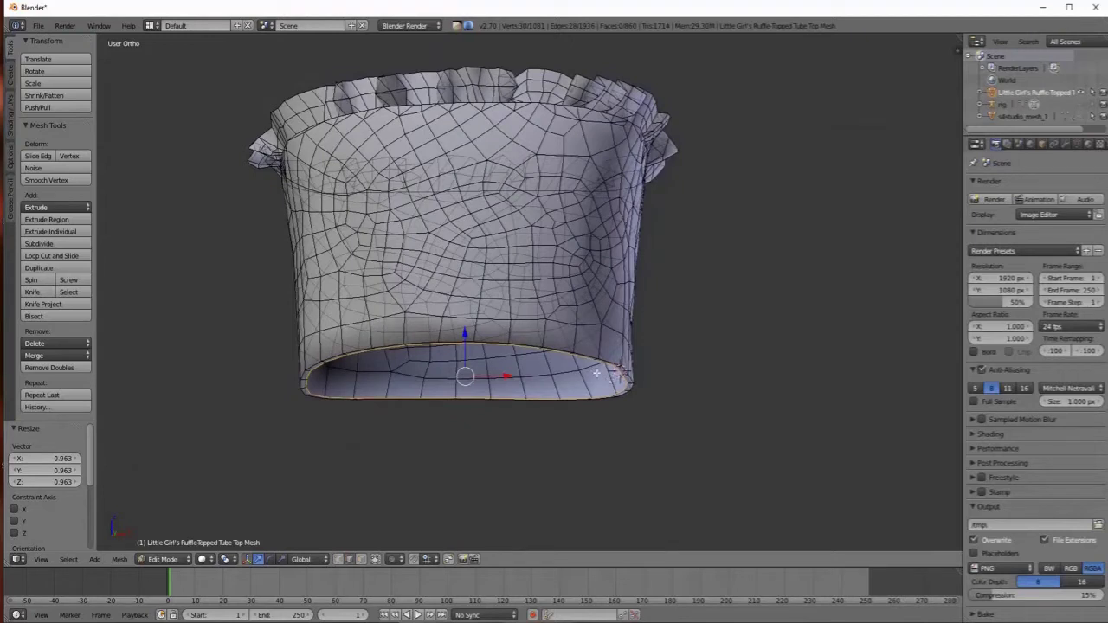
# Step: Fine-tune the rim's scale slightly larger, then extrude a new ring in place from it
pyautogui.press('s')
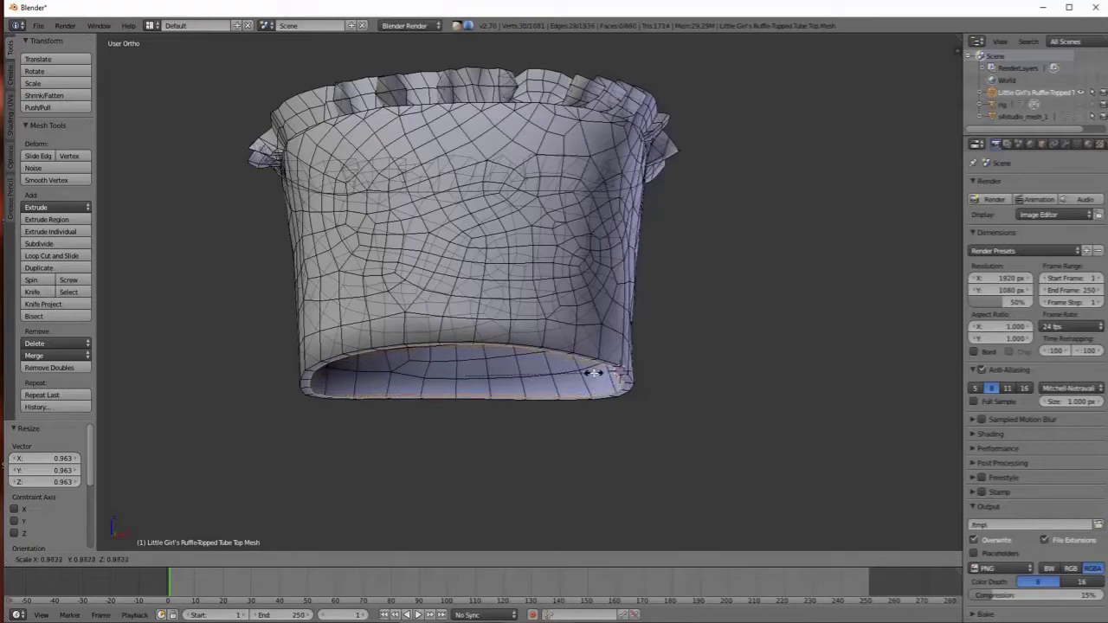
pyautogui.click(596, 372)
pyautogui.moveTo(596, 372)
pyautogui.mouseDown(button='middle')
pyautogui.moveTo(594, 327)
pyautogui.moveTo(597, 356)
pyautogui.mouseUp(button='middle')
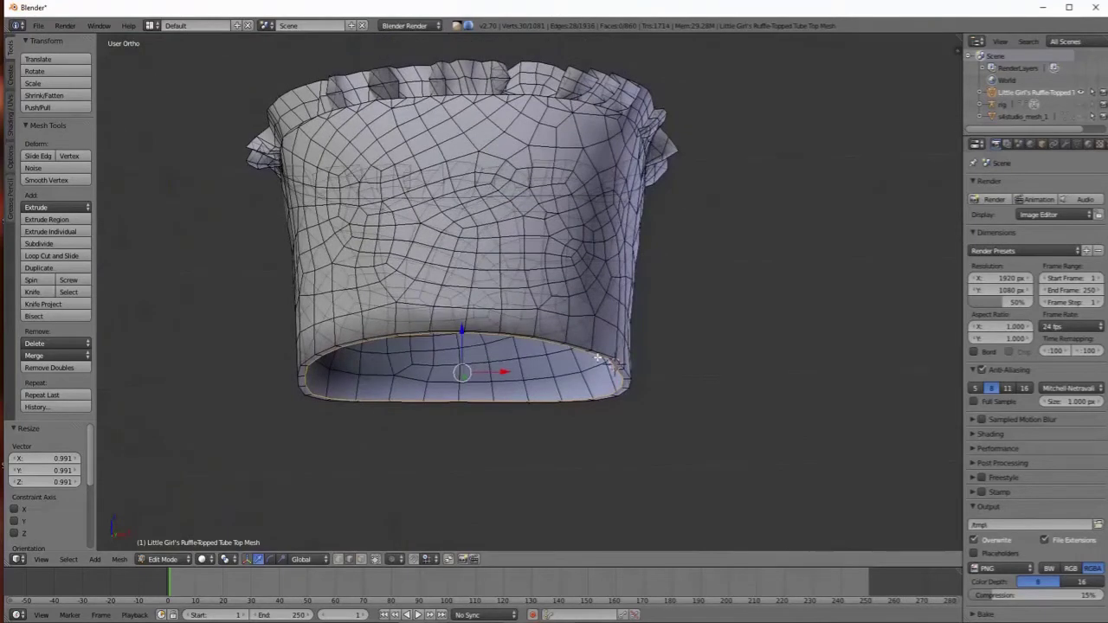
pyautogui.press('s')
pyautogui.click(586, 372)
pyautogui.press('e')
pyautogui.rightClick(585, 371)
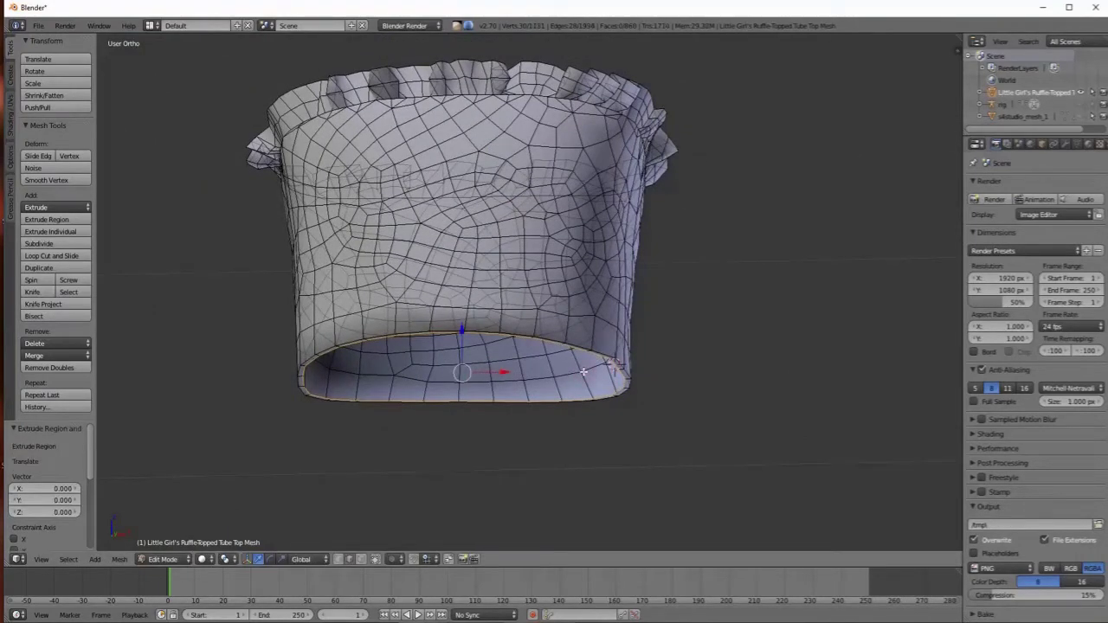
# Step: Shrink the extruded bottom ring to 0.933 and lift it slightly along Z
pyautogui.press('s')
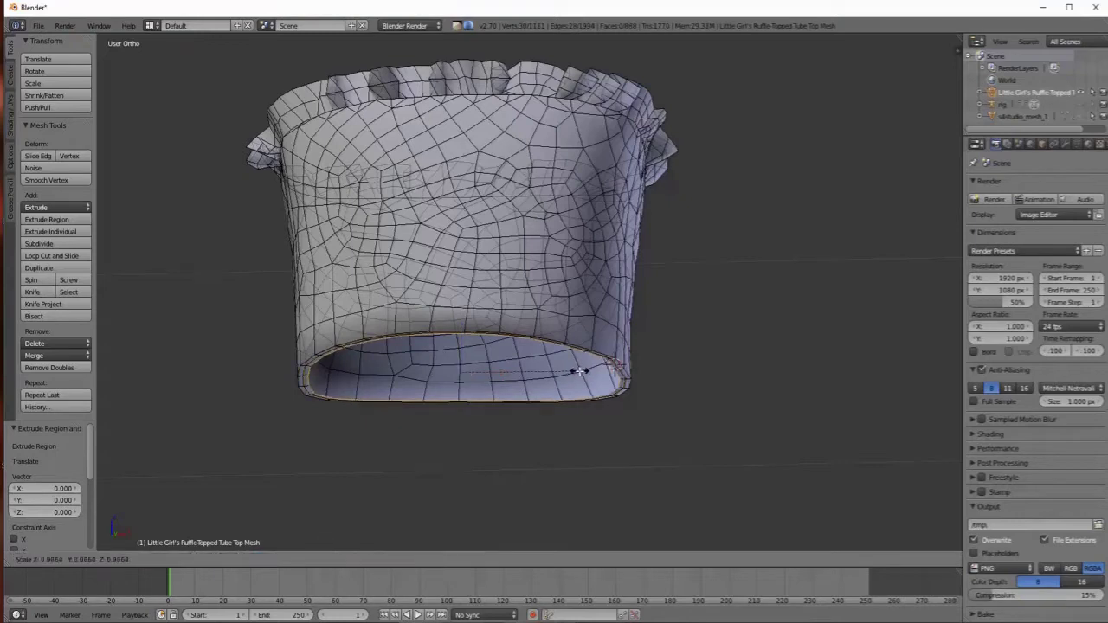
pyautogui.click(549, 362)
pyautogui.moveTo(469, 329); pyautogui.dragTo(462, 343, button='middle')
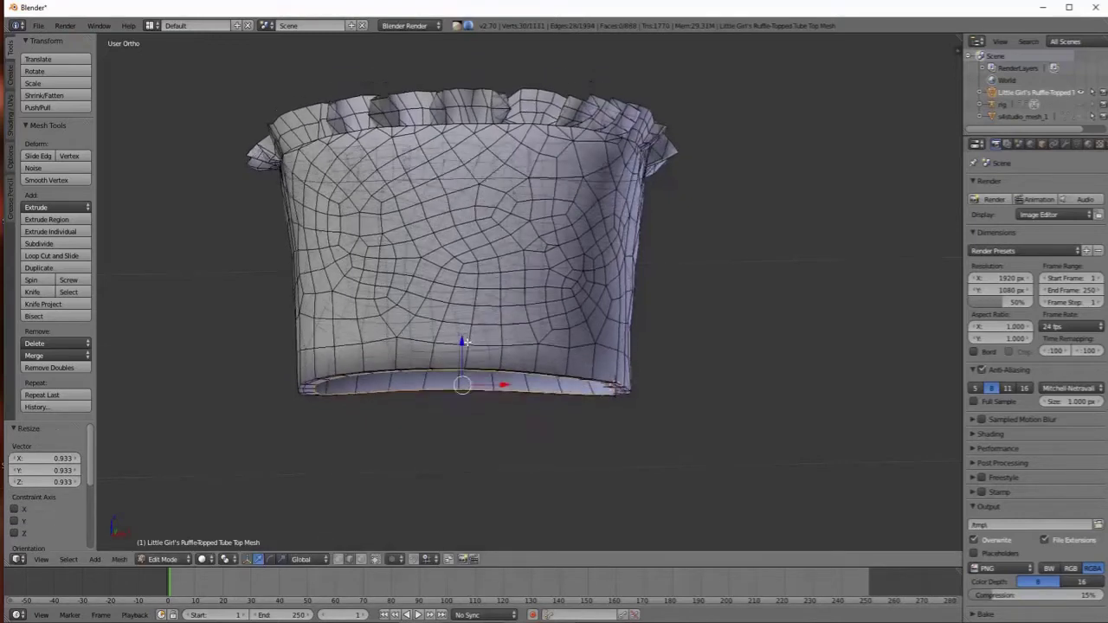
pyautogui.press('g')
pyautogui.press('z')
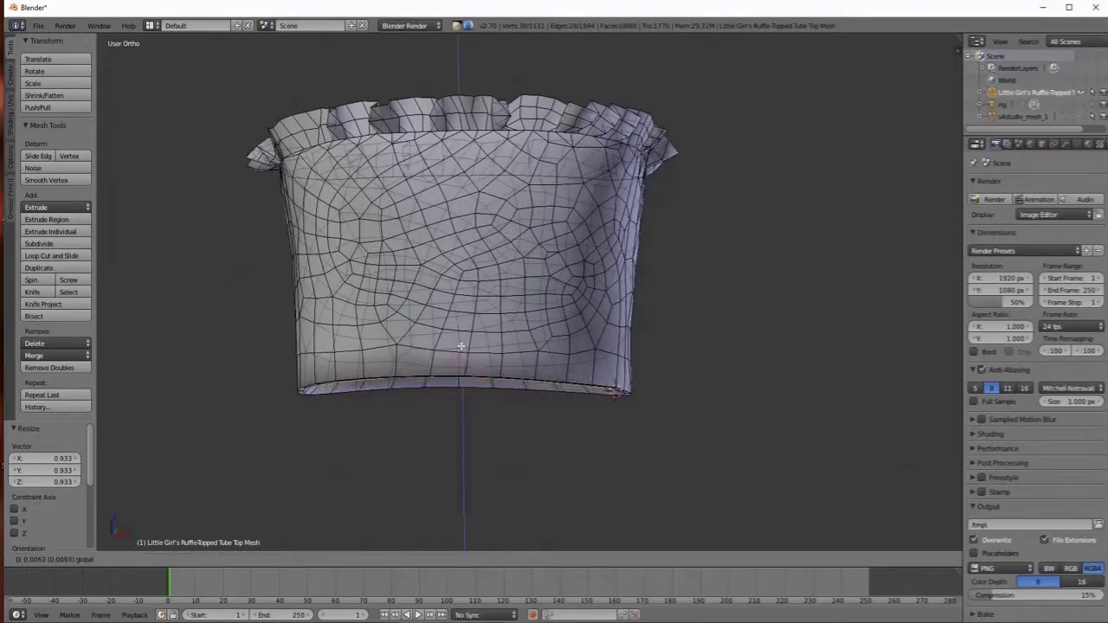
pyautogui.click(460, 346)
# Step: Extrude another ring in place inside the bottom opening, ready to merge its vertices
pyautogui.moveTo(475, 406); pyautogui.dragTo(479, 380, button='middle')
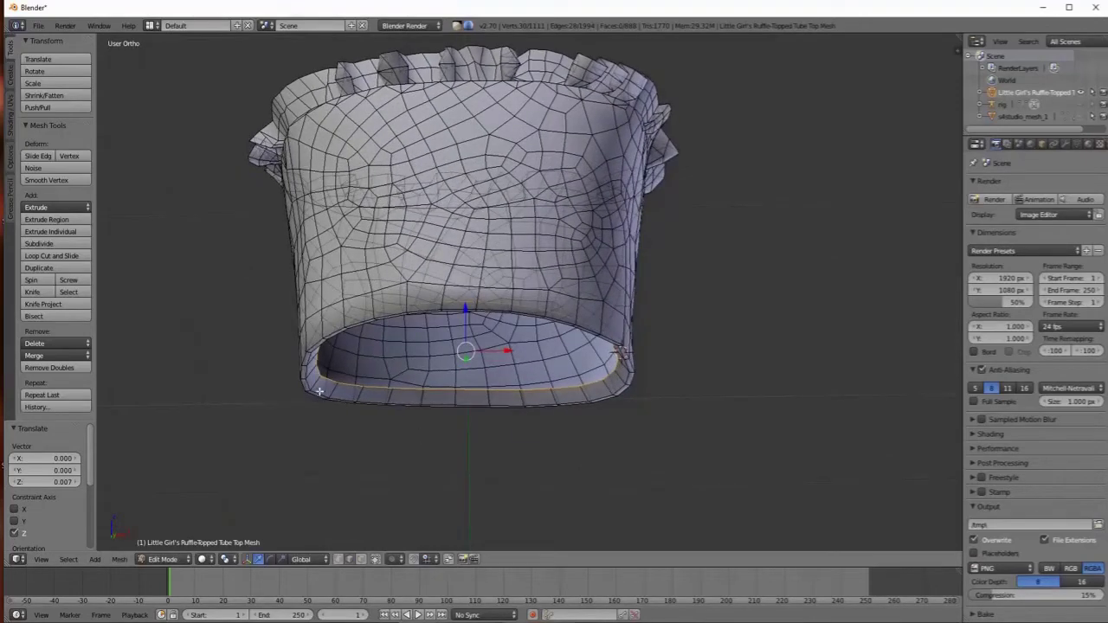
pyautogui.press('g')
pyautogui.rightClick(543, 310)
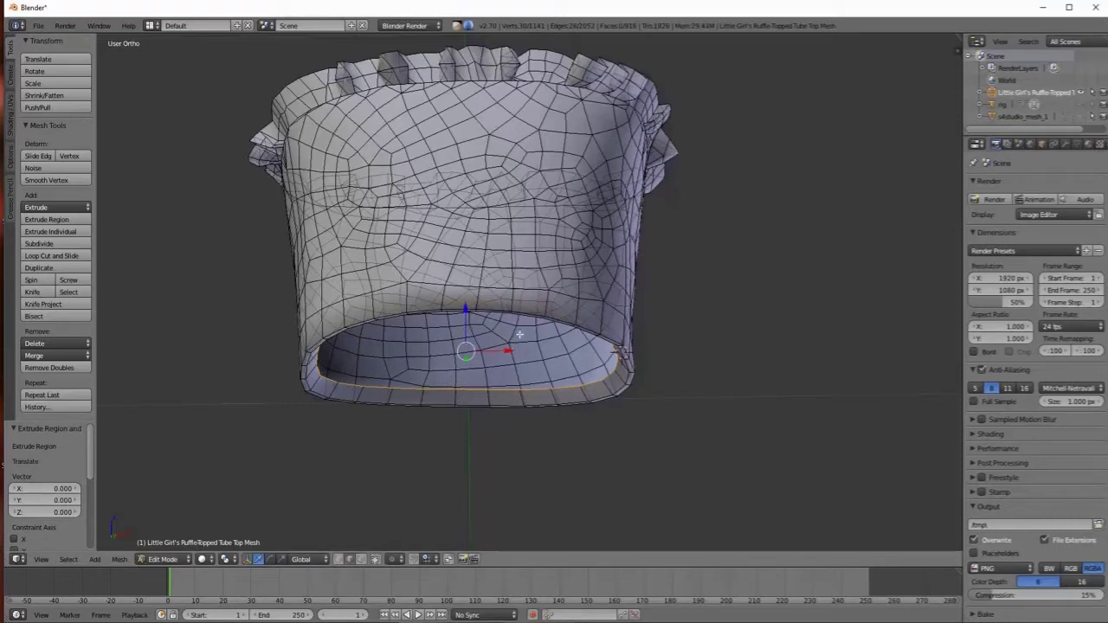
pyautogui.hotkey('alt', 'm')
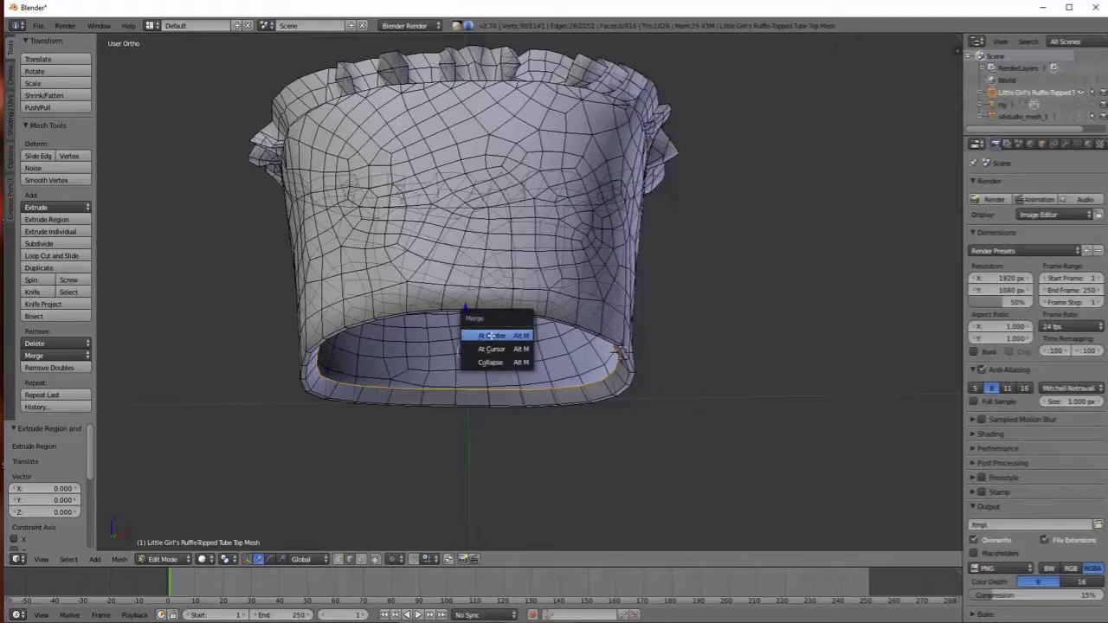
# Step: Merge the innermost bottom ring At Center into a fan cap and inspect it from below
pyautogui.click(490, 336)
pyautogui.moveTo(549, 395); pyautogui.dragTo(536, 356, button='middle')
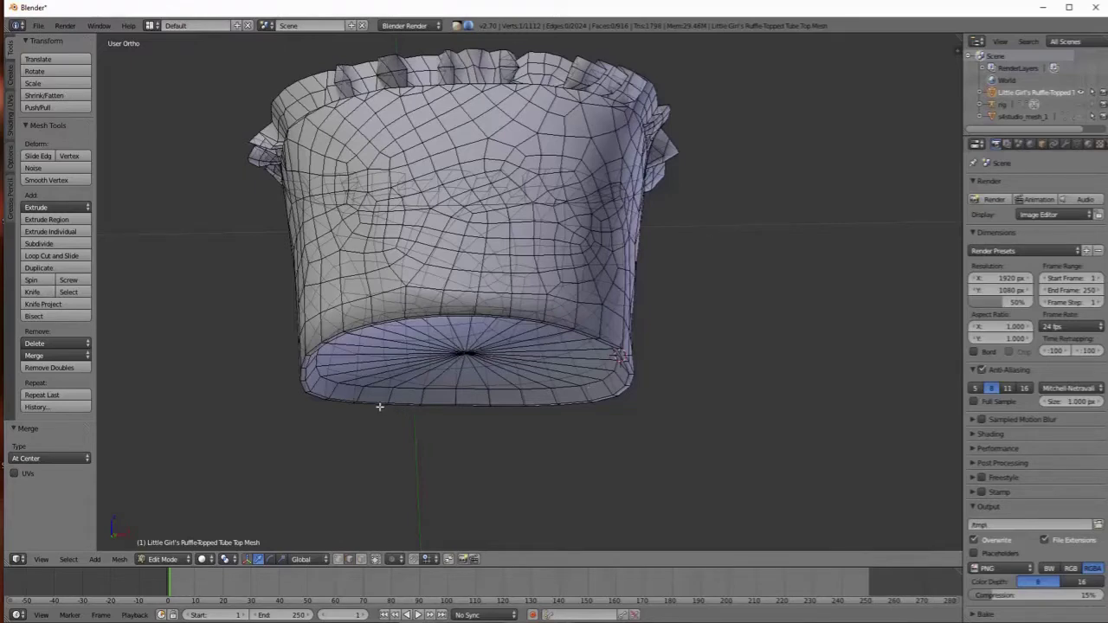
pyautogui.moveTo(416, 403); pyautogui.dragTo(403, 425, button='middle')
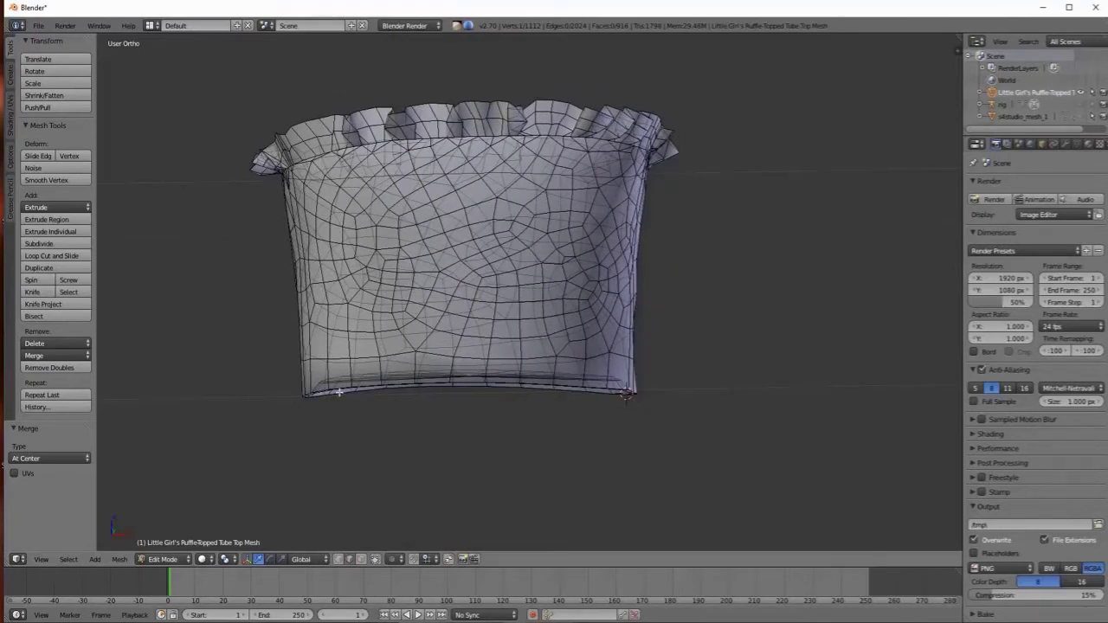
pyautogui.moveTo(350, 397); pyautogui.dragTo(351, 386, button='middle')
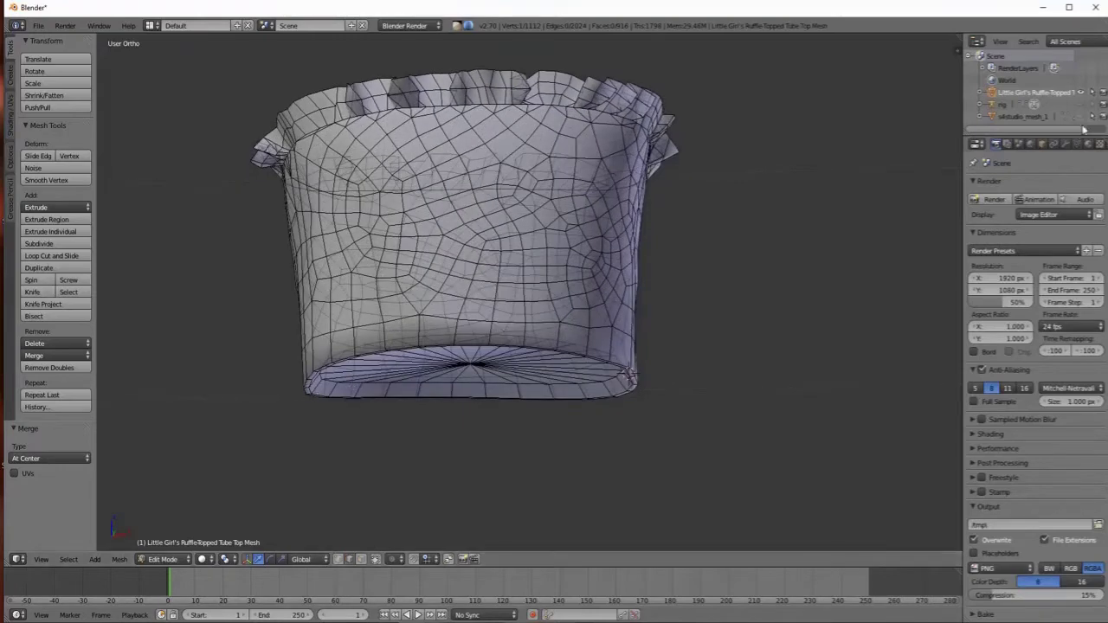
# Step: Unhide the body mesh and check the capped tube top's fit on it in Object Mode
pyautogui.click(1082, 117)
pyautogui.click(161, 559)
pyautogui.click(170, 545)
pyautogui.moveTo(366, 404); pyautogui.dragTo(303, 350, button='middle')
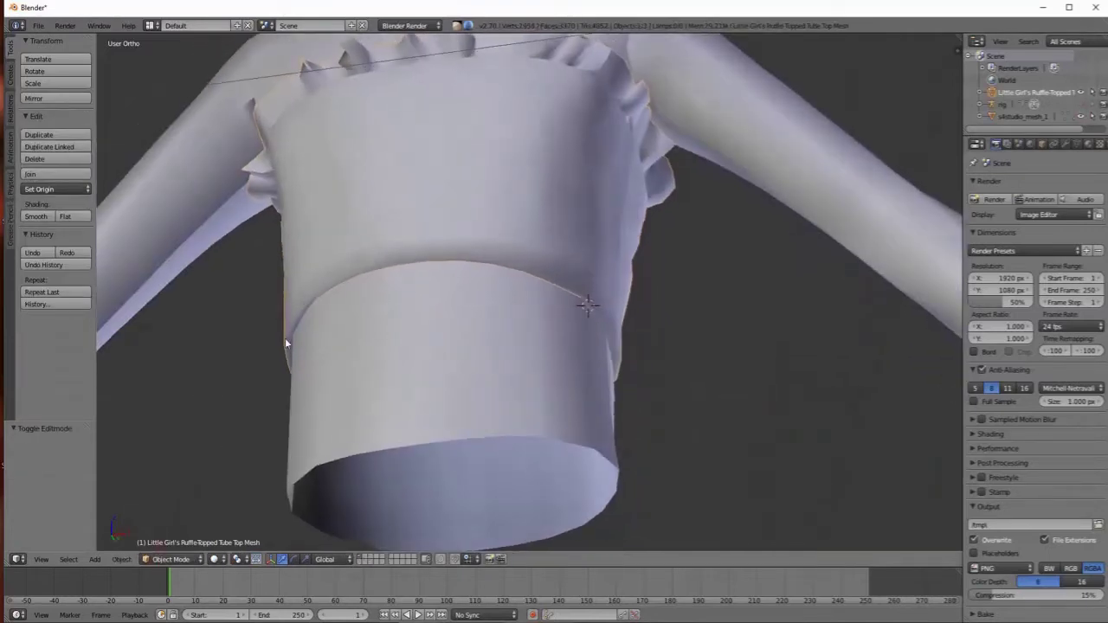
pyautogui.moveTo(346, 357); pyautogui.dragTo(441, 347, button='middle')
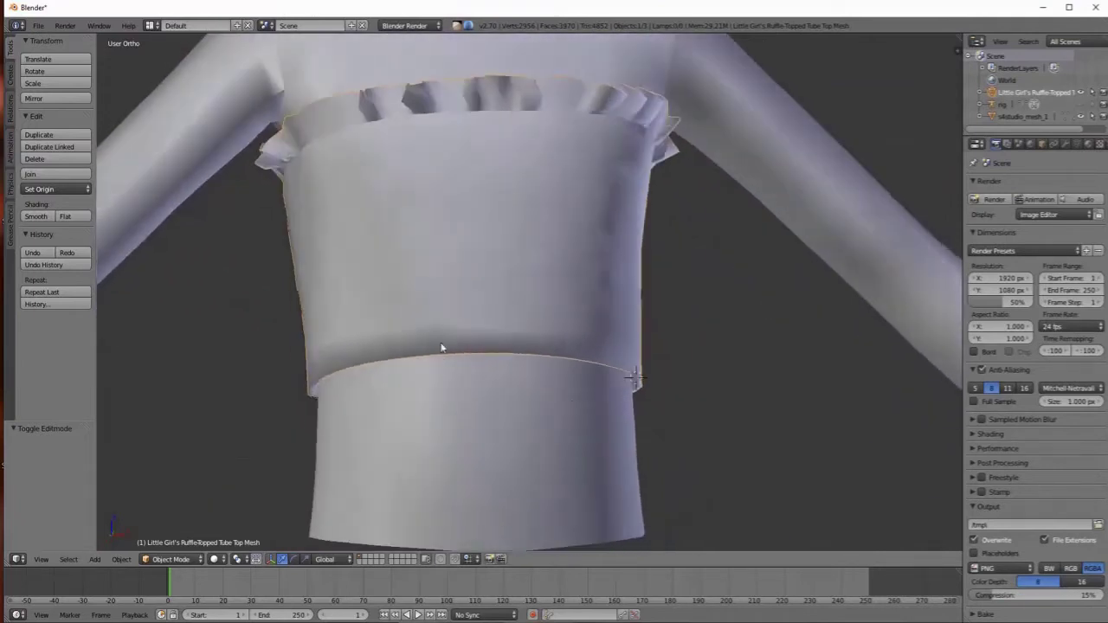
pyautogui.moveTo(631, 376); pyautogui.dragTo(609, 386, button='middle')
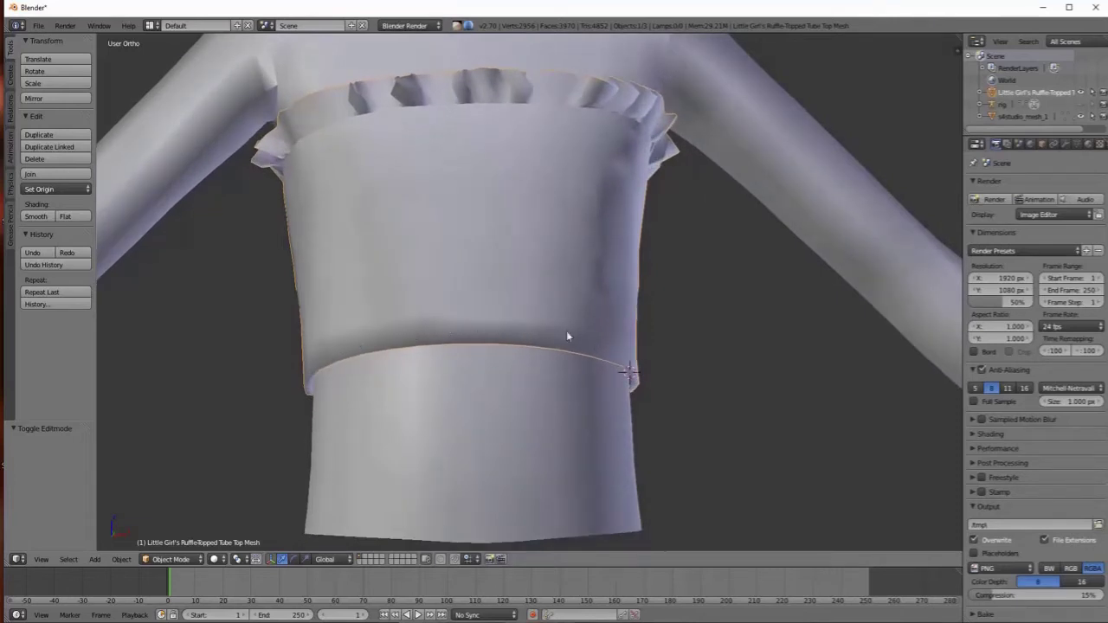
# Step: Switch the tube top back into Edit Mode
pyautogui.click(170, 560)
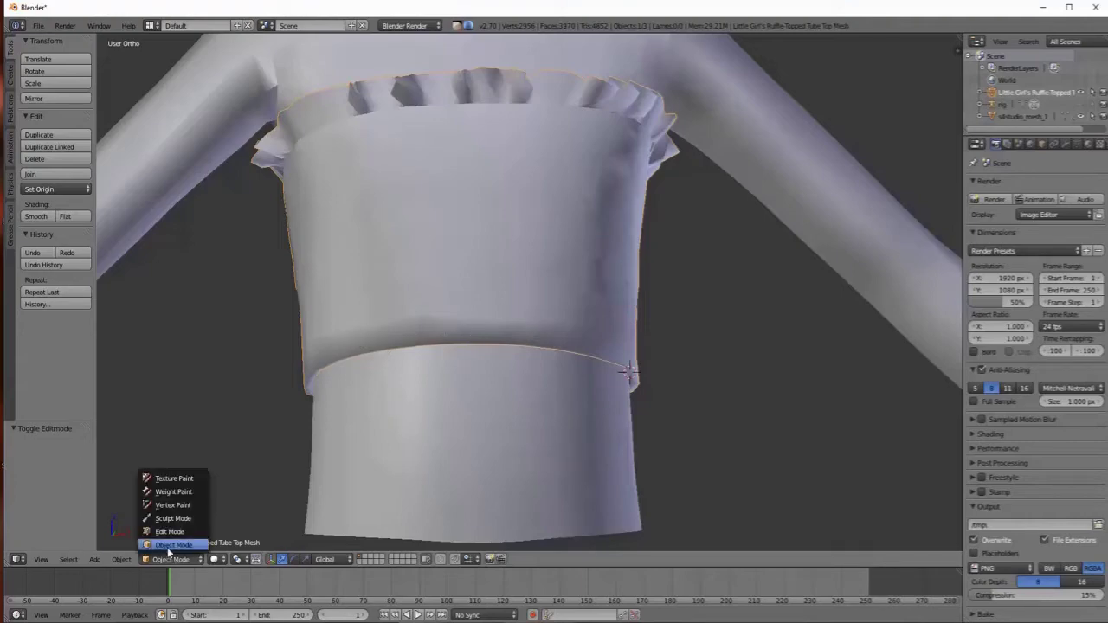
pyautogui.click(169, 532)
pyautogui.scroll(5, 435, 371)
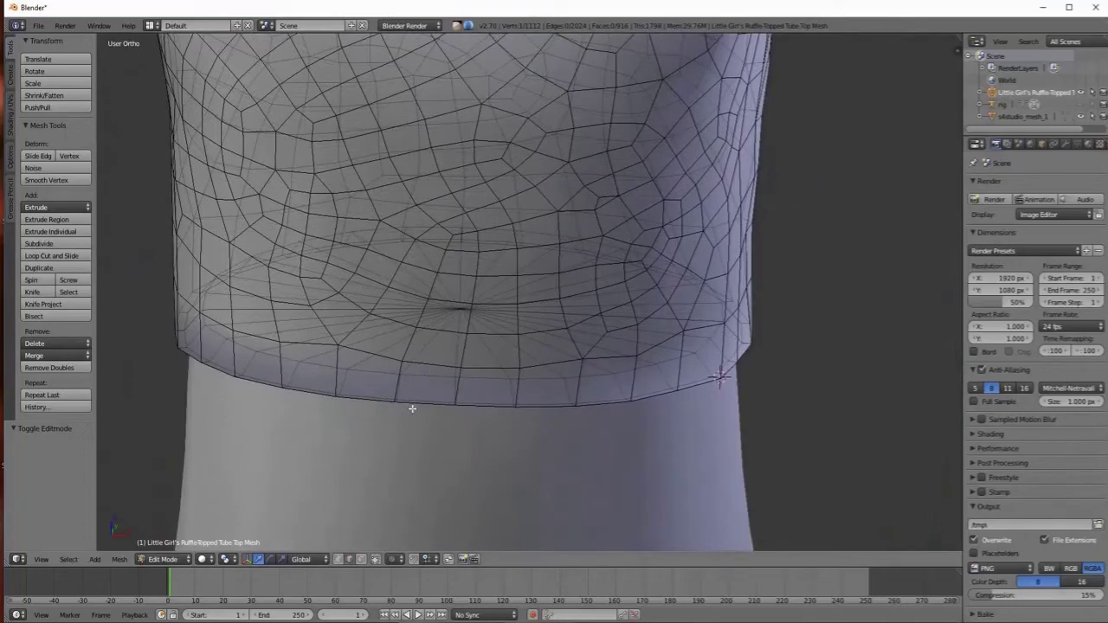
# Step: Select the bottom hem edge loop and split it with Edge Split from the command search
pyautogui.keyDown('alt'); pyautogui.rightClick(412, 403); pyautogui.keyUp('alt')
pyautogui.moveTo(446, 413); pyautogui.dragTo(561, 362, button='middle')
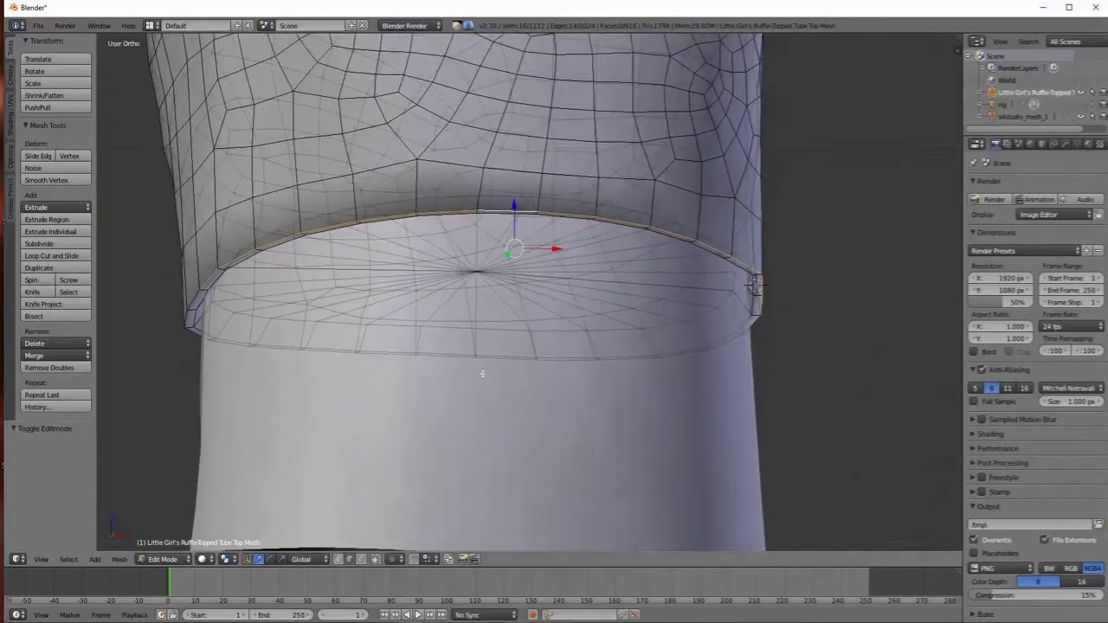
pyautogui.keyDown('shift'); pyautogui.rightClick(554, 362); pyautogui.keyUp('shift')
pyautogui.moveTo(633, 368); pyautogui.dragTo(568, 389, button='middle')
pyautogui.moveTo(500, 389); pyautogui.dragTo(564, 367, button='middle')
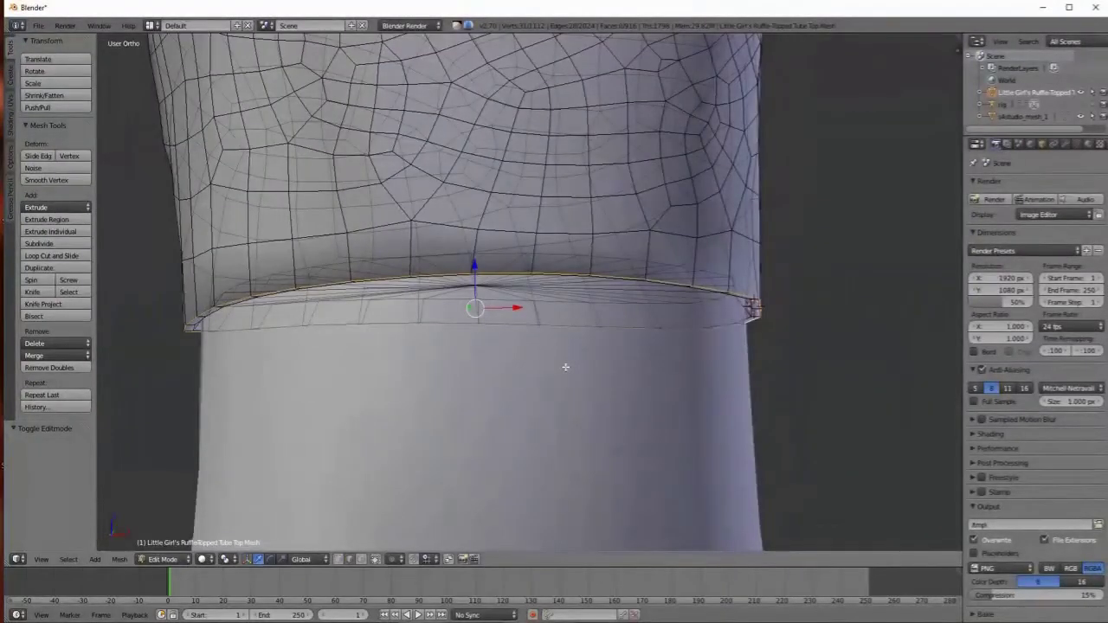
pyautogui.press('space')
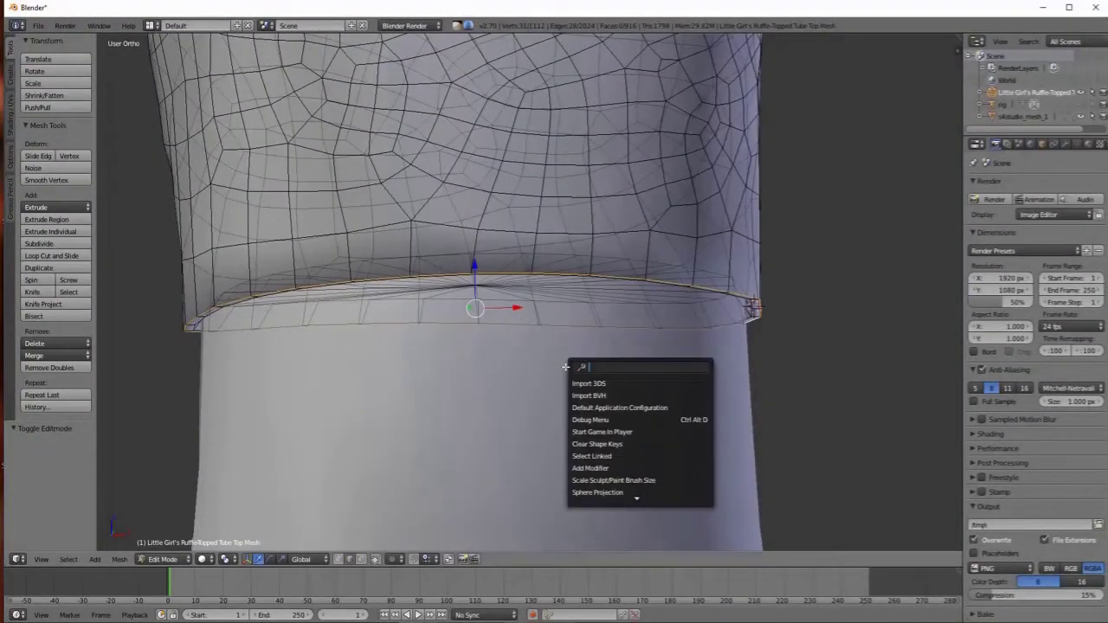
pyautogui.write('edge s')
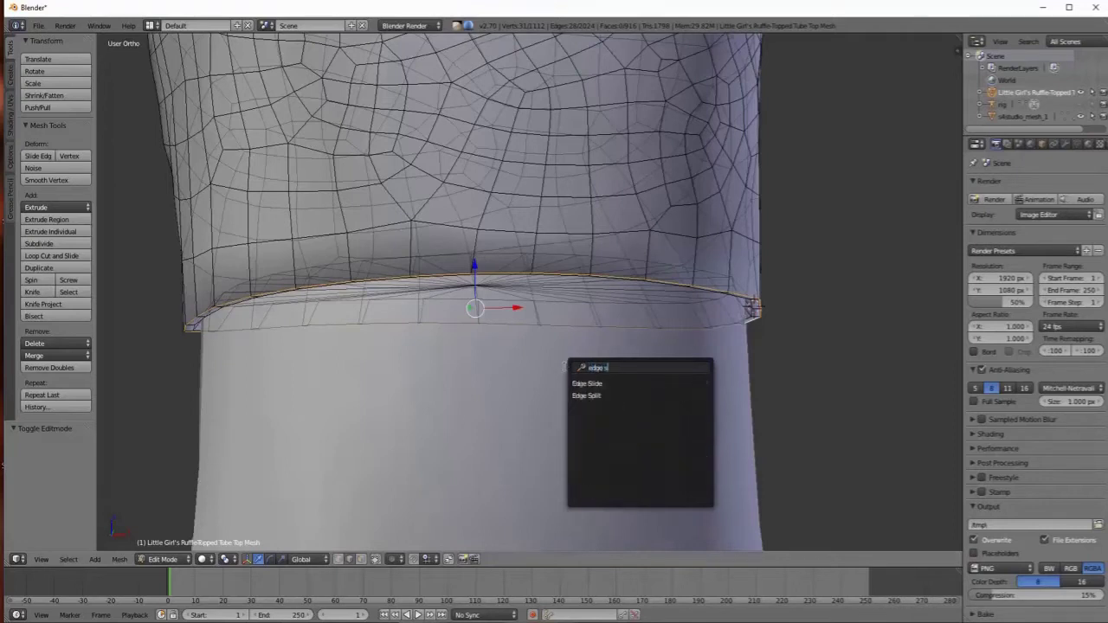
pyautogui.write('plit')
pyautogui.press('Return')
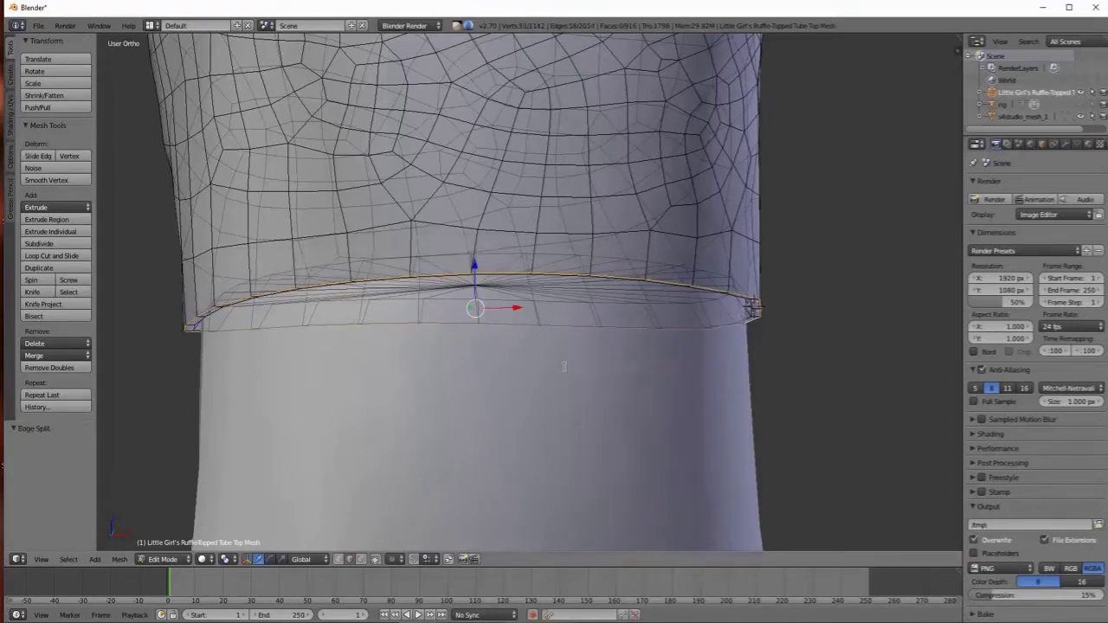
# Step: Deselect all, return to Object Mode, and zoom out to view the tube top slightly from above
pyautogui.press('a')
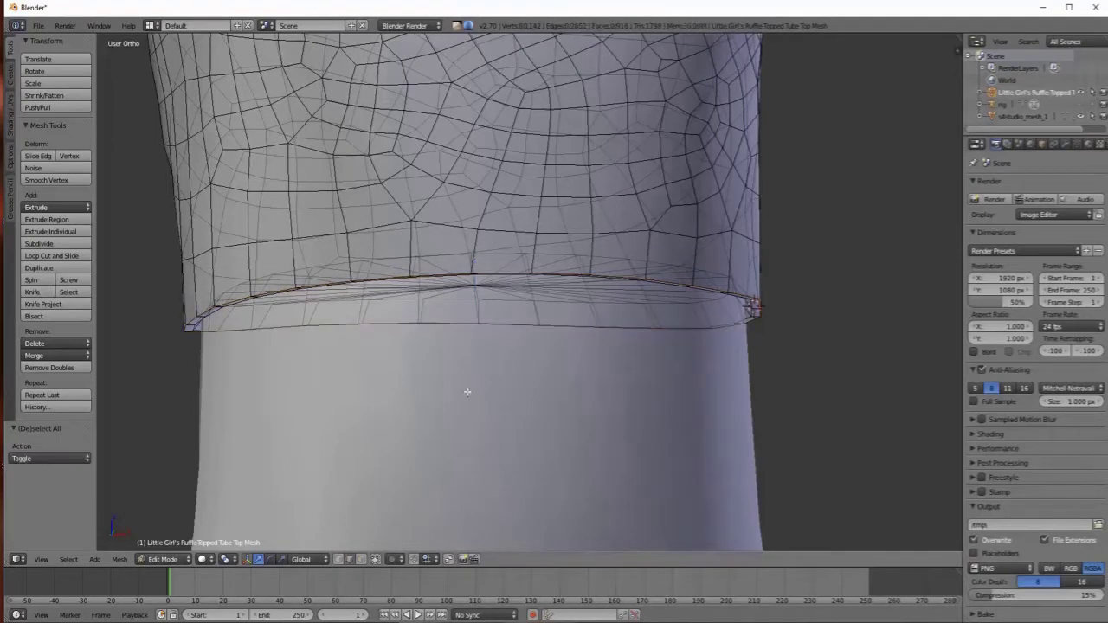
pyautogui.click(169, 559)
pyautogui.click(162, 544)
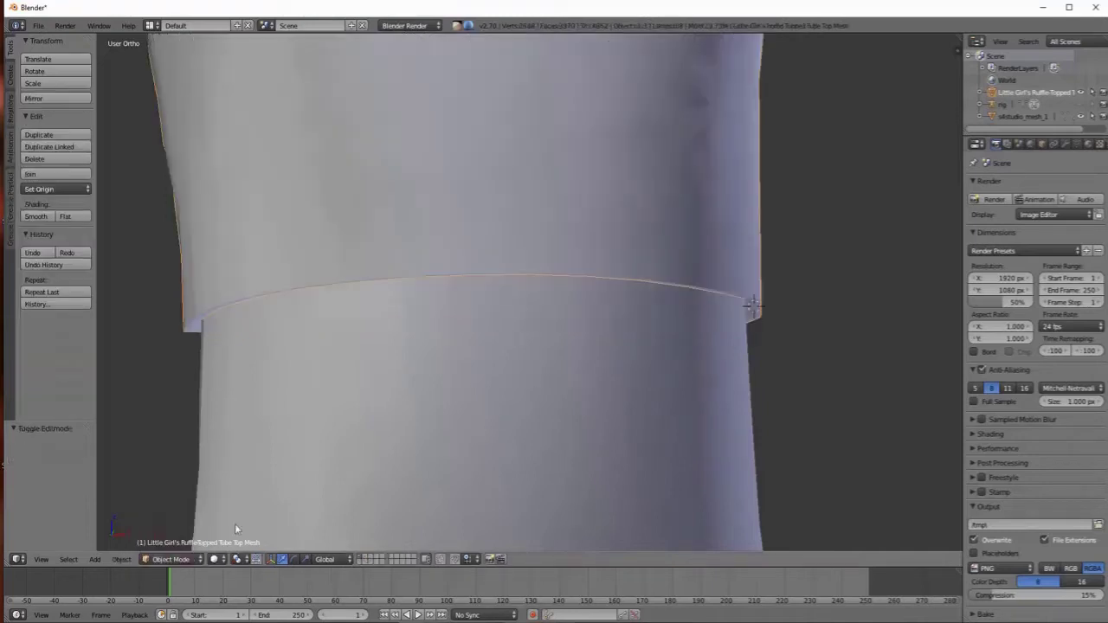
pyautogui.scroll(-3, 545, 375)
pyautogui.scroll(-2, 547, 373)
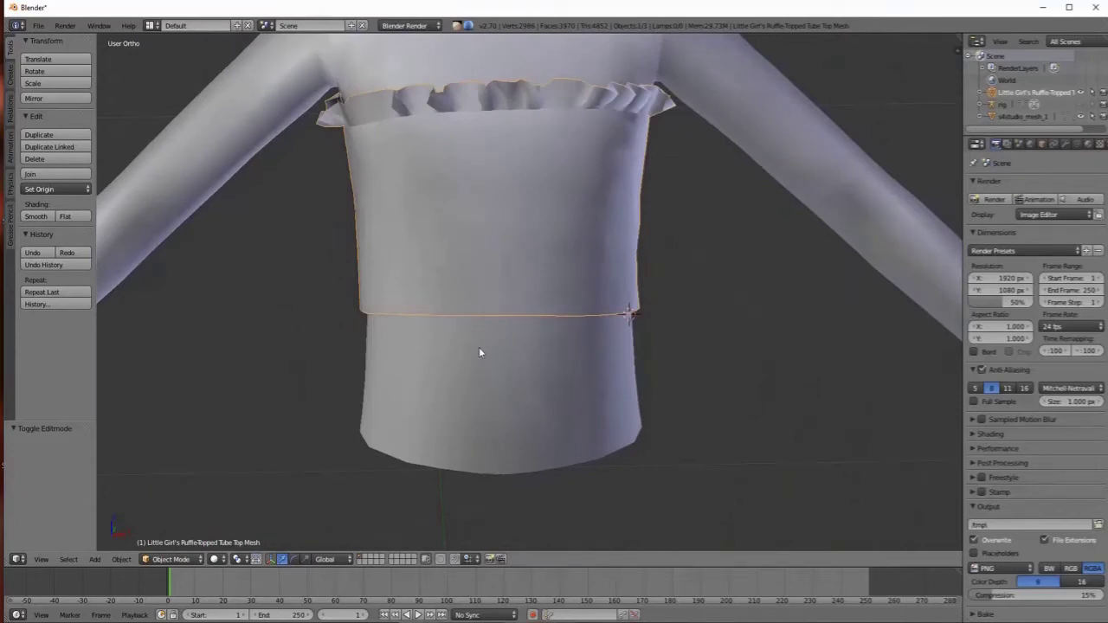
pyautogui.moveTo(480, 352); pyautogui.dragTo(381, 369, button='middle')
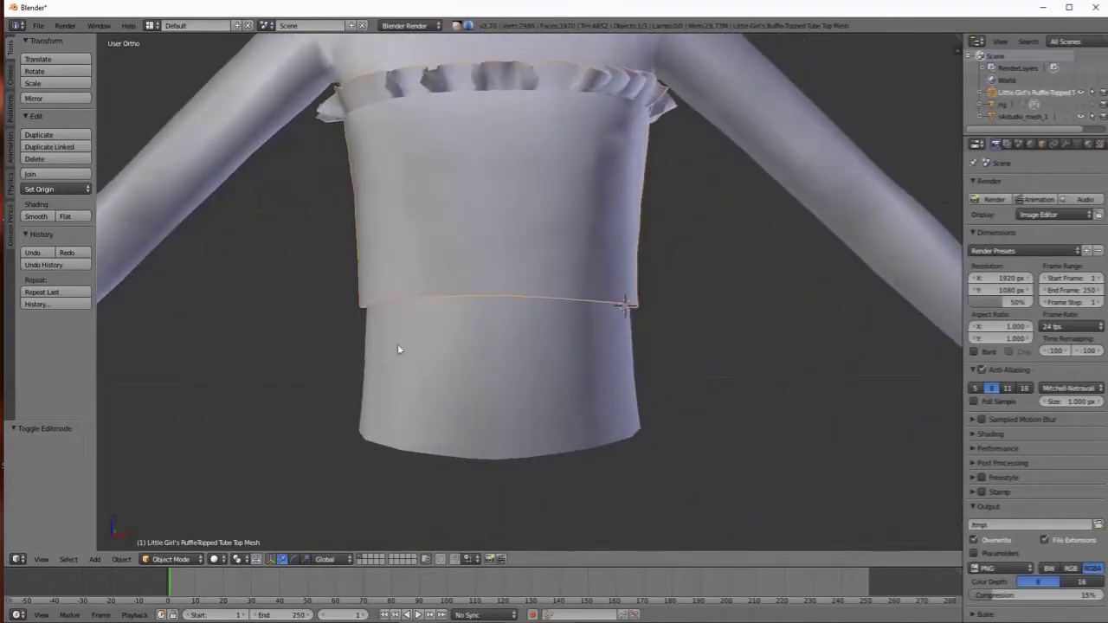
pyautogui.moveTo(510, 303); pyautogui.dragTo(490, 375, button='middle')
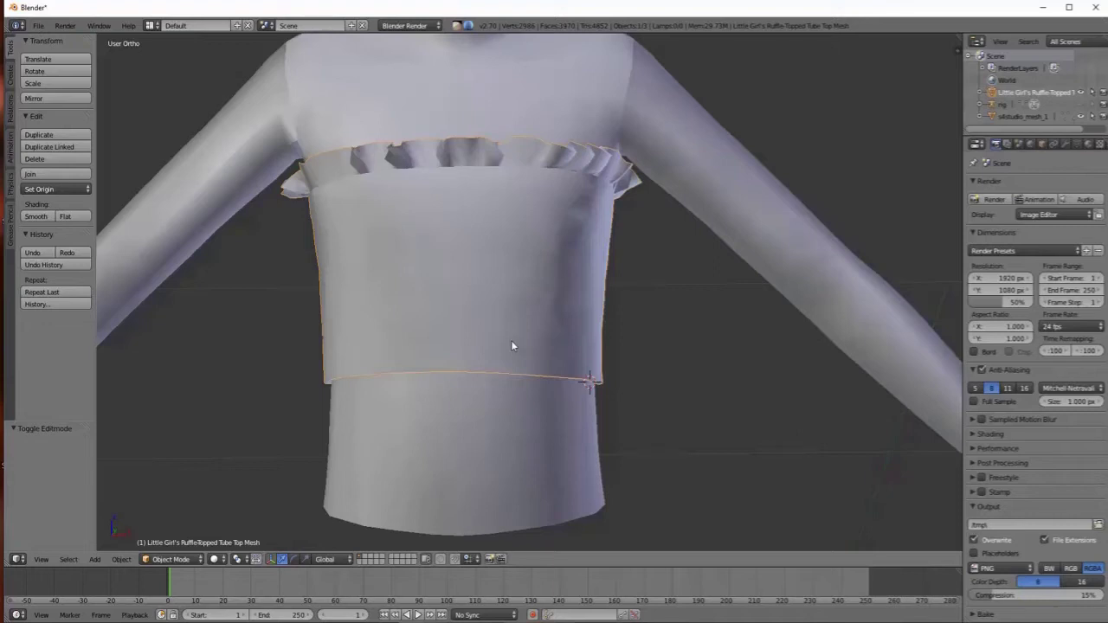
pyautogui.scroll(-3, 511, 346)
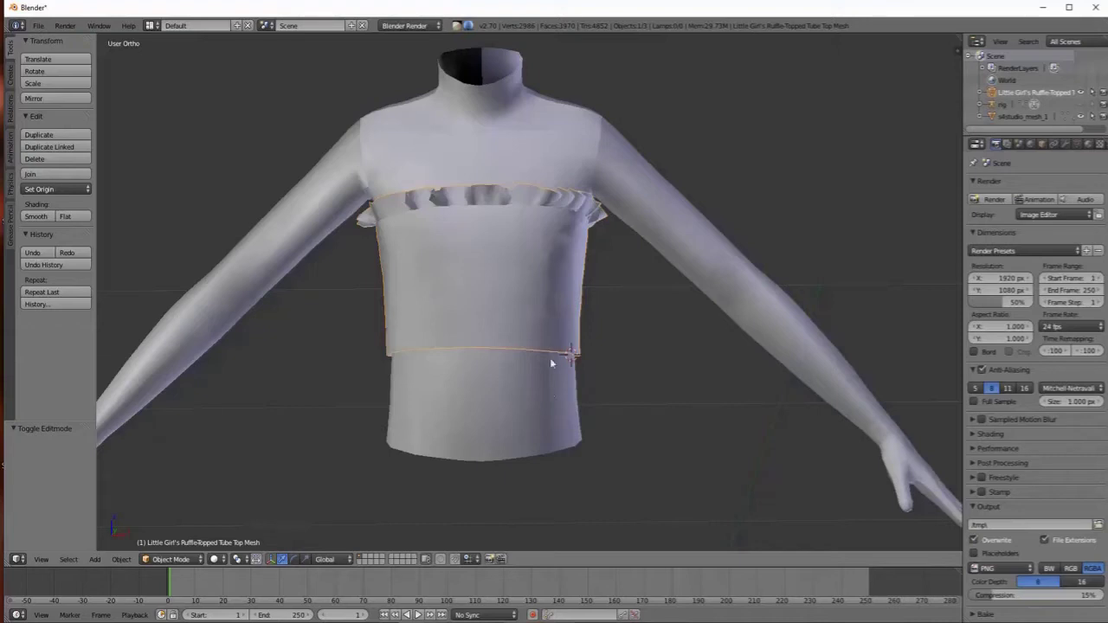
# Step: Save the project as 'Child Female Ruffle-Hemmed Tube Top3.blend'
pyautogui.click(37, 26)
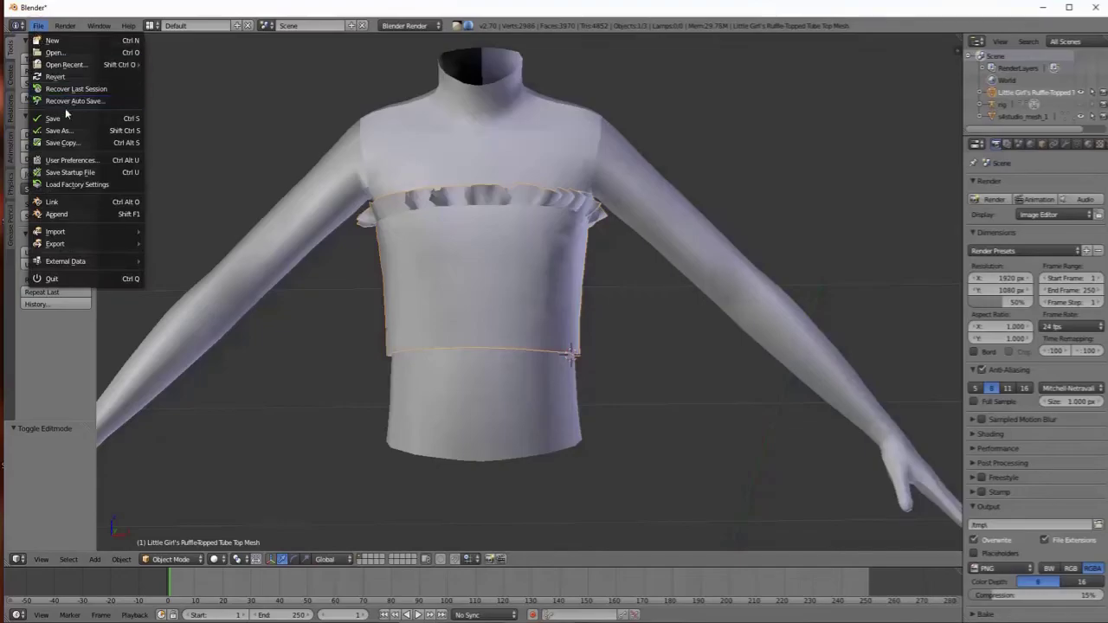
pyautogui.click(59, 130)
pyautogui.click(230, 123)
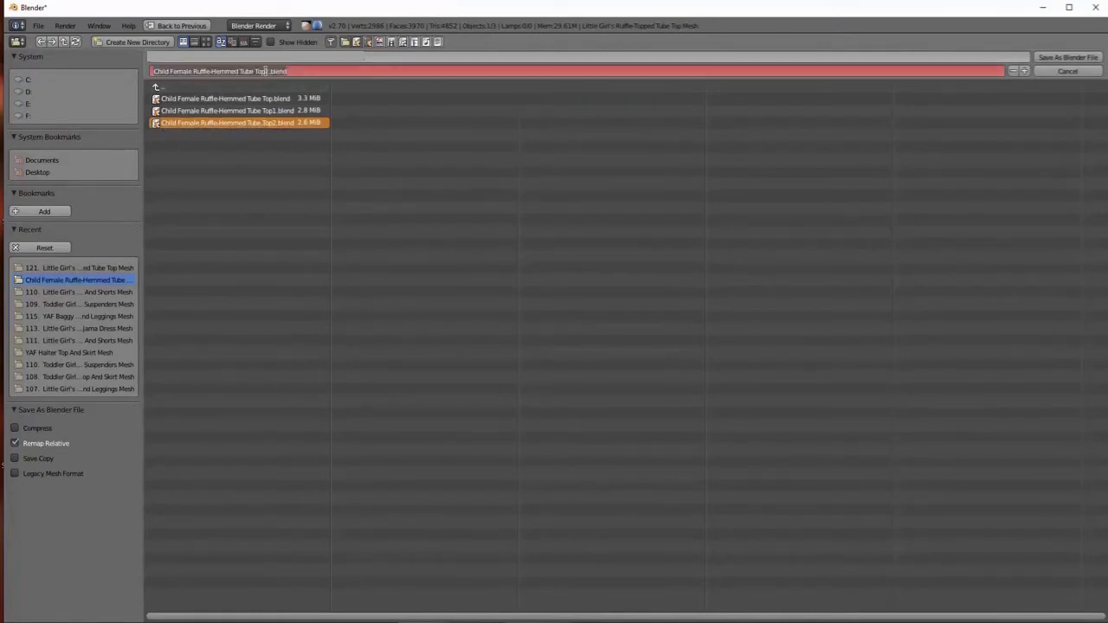
pyautogui.press('KP_Add')
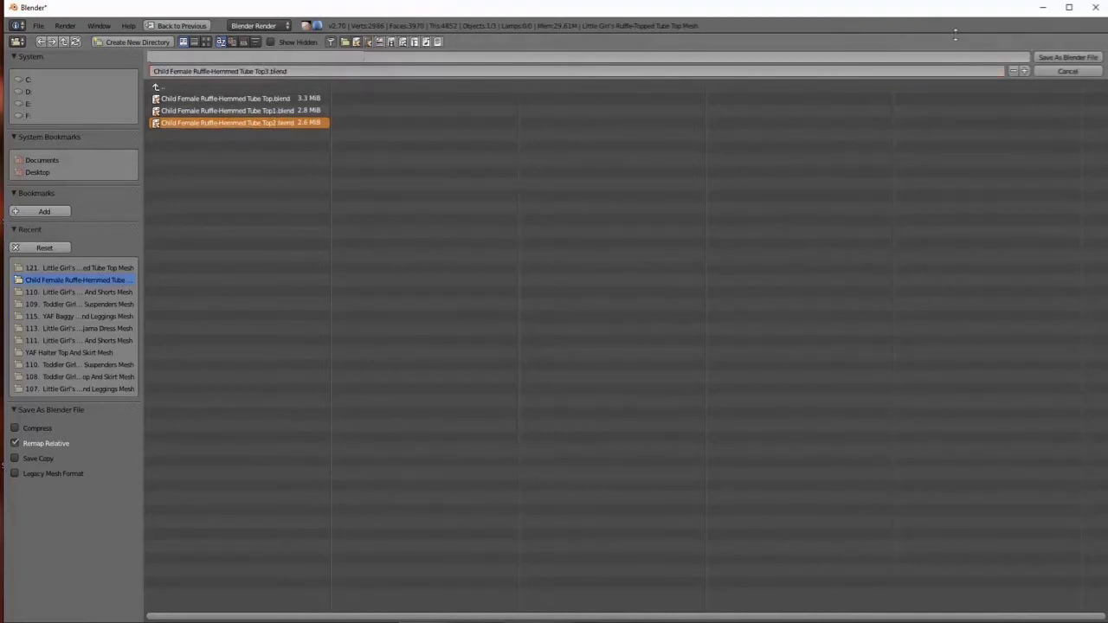
pyautogui.click(1067, 58)
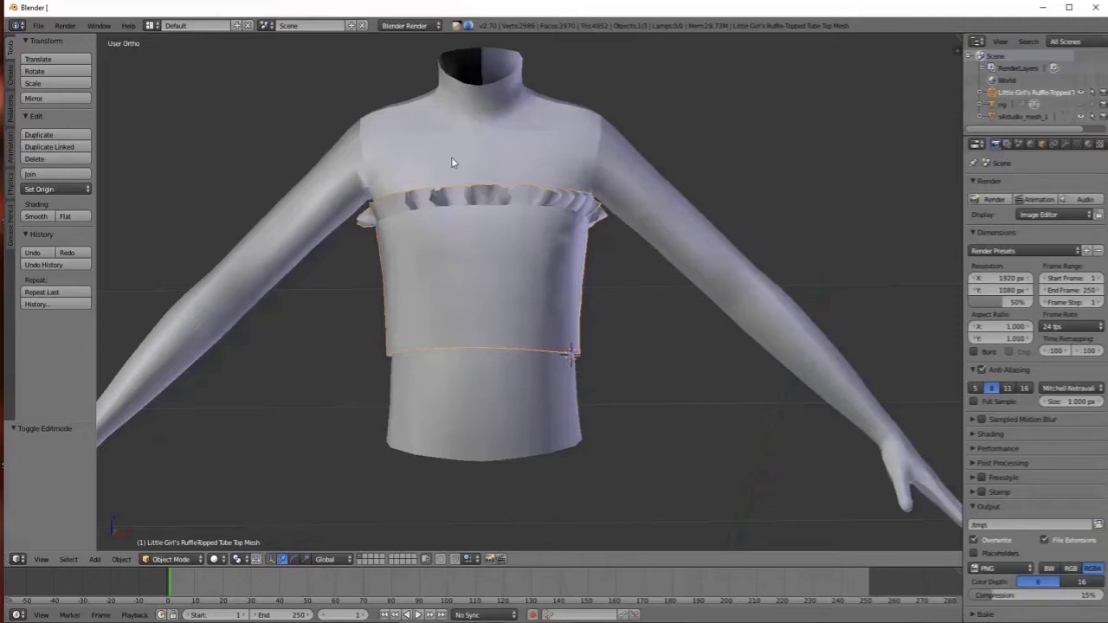
# Step: Hide everything but the tube top with Shift+H and put the tube top into Edit Mode
pyautogui.moveTo(460, 342); pyautogui.dragTo(471, 399, button='middle')
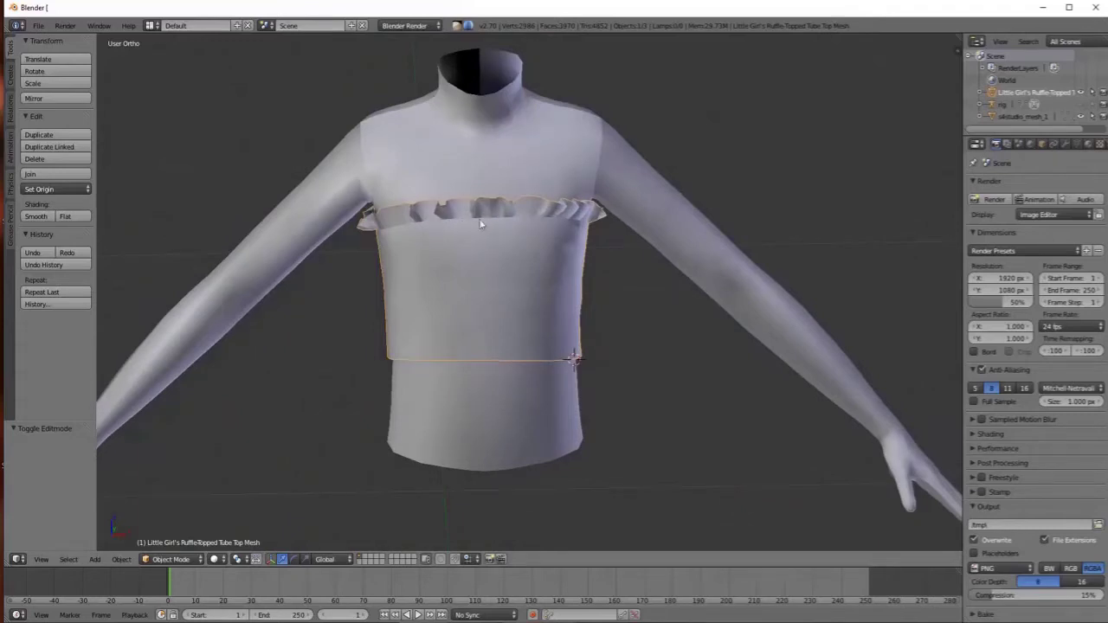
pyautogui.moveTo(393, 245); pyautogui.dragTo(570, 307, button='middle')
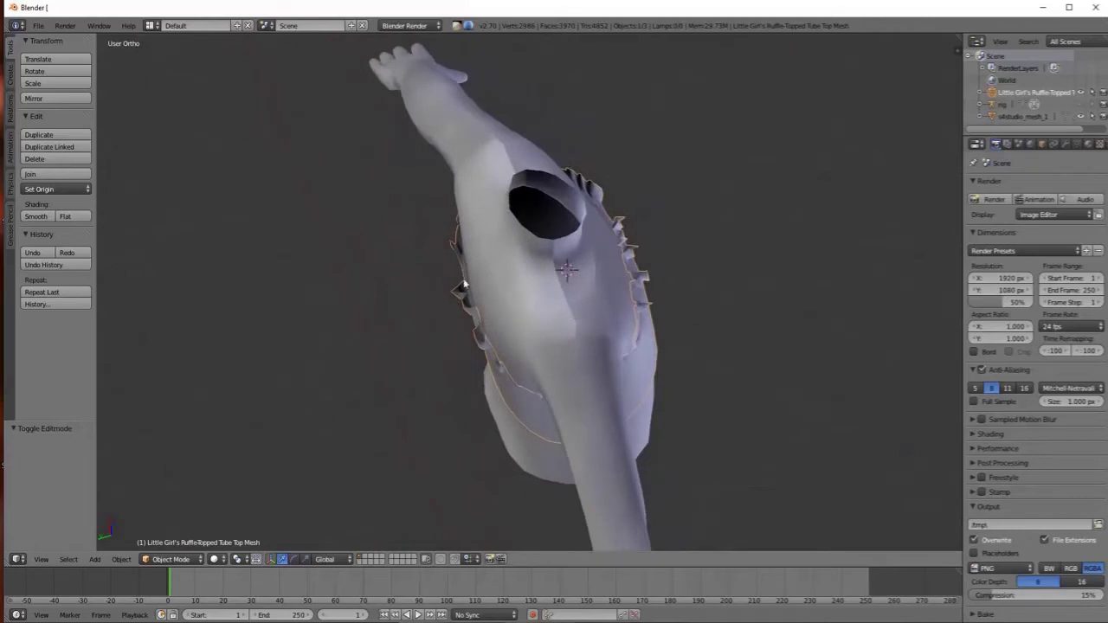
pyautogui.moveTo(485, 301); pyautogui.dragTo(433, 277, button='middle')
pyautogui.hotkey('shift', 'h')
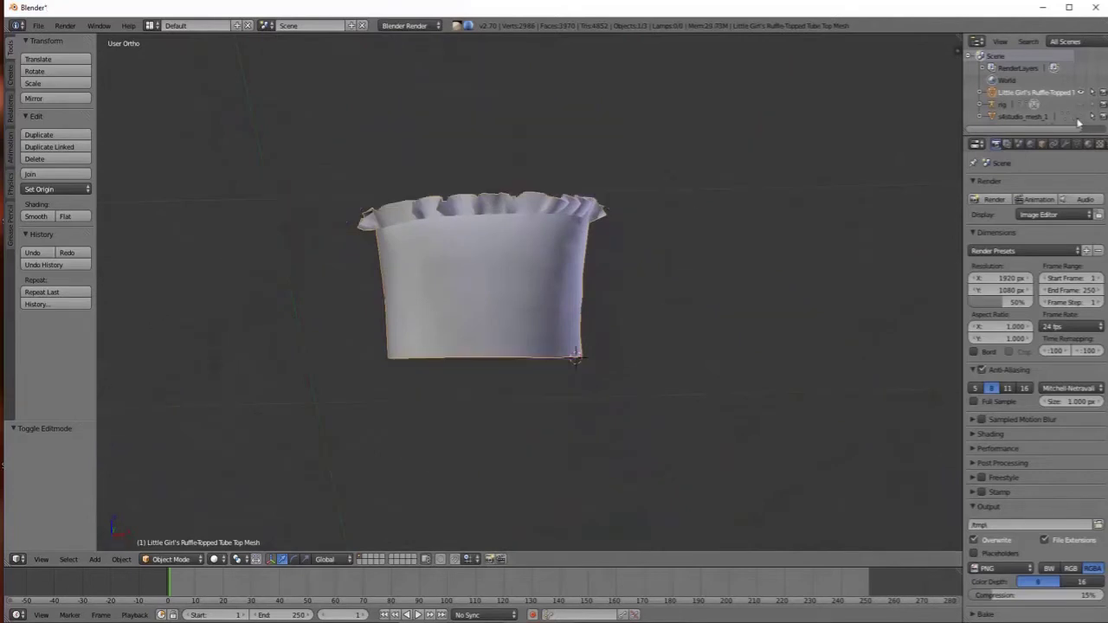
pyautogui.moveTo(618, 245); pyautogui.dragTo(566, 241, button='middle')
pyautogui.press('Tab')
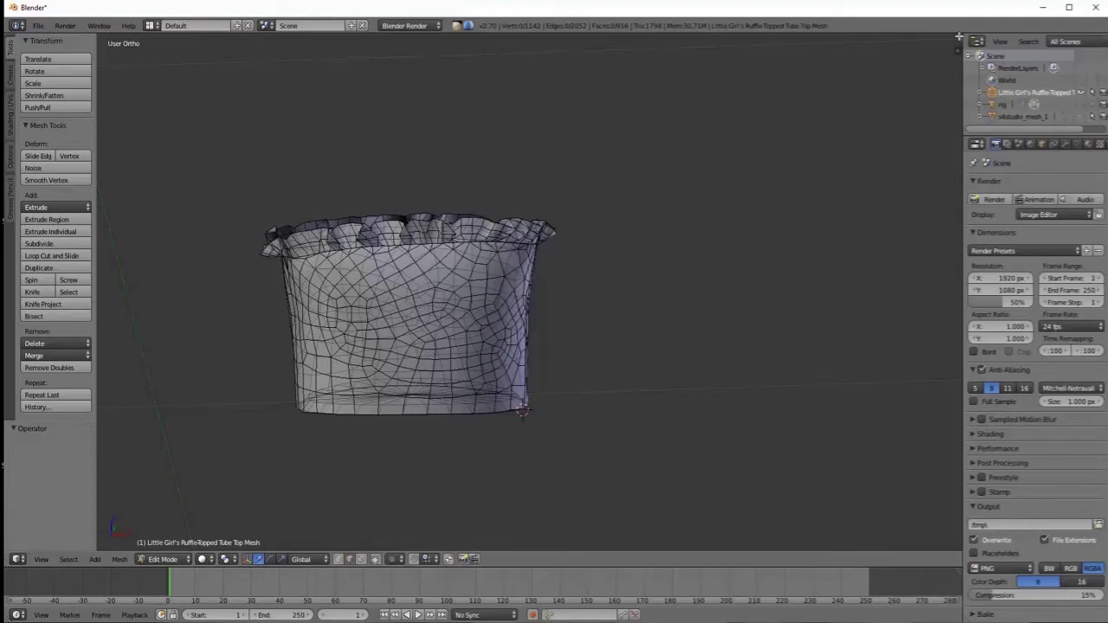
# Step: Split the viewport into two side-by-side areas and make the right one a UV/Image Editor
pyautogui.moveTo(959, 37); pyautogui.dragTo(469, 70)
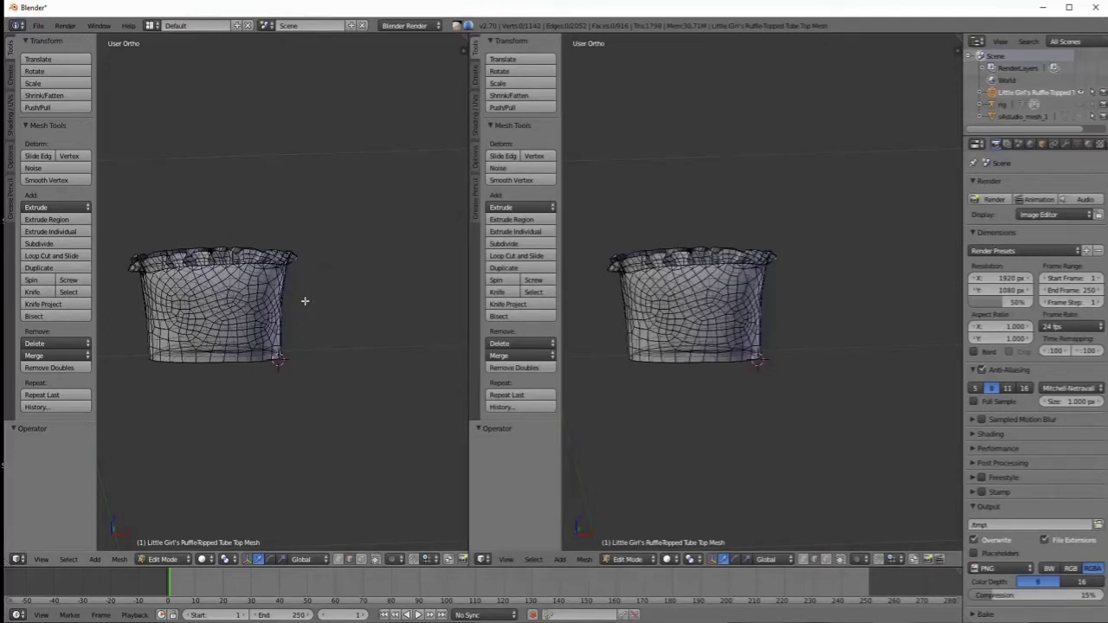
pyautogui.keyDown('shift'); pyautogui.moveTo(305, 301); pyautogui.dragTo(368, 295, button='middle'); pyautogui.keyUp('shift')
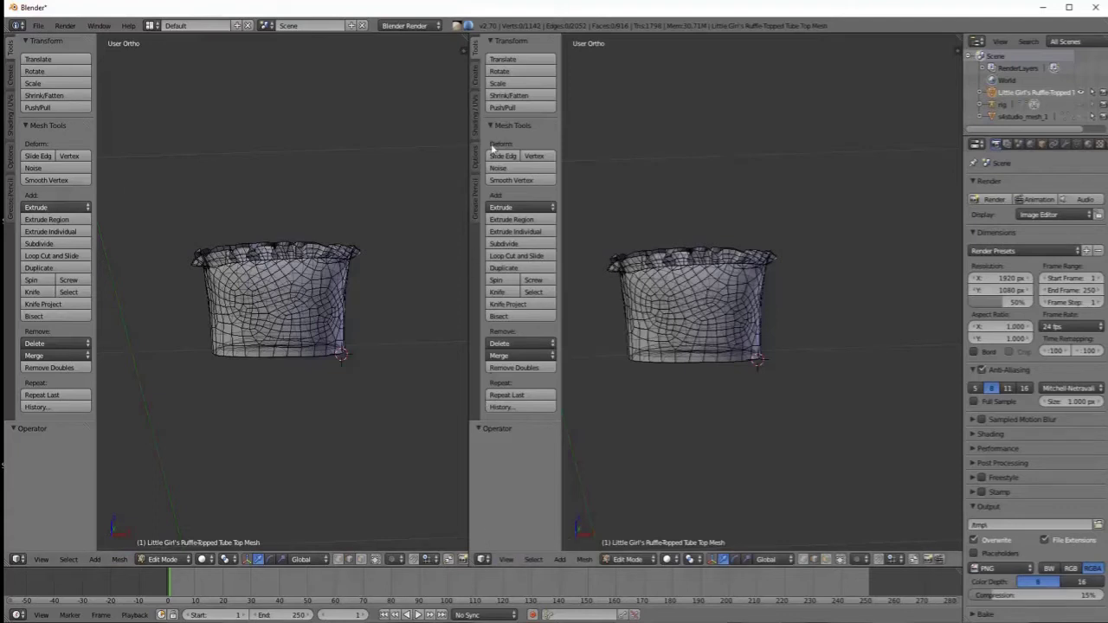
pyautogui.click(483, 559)
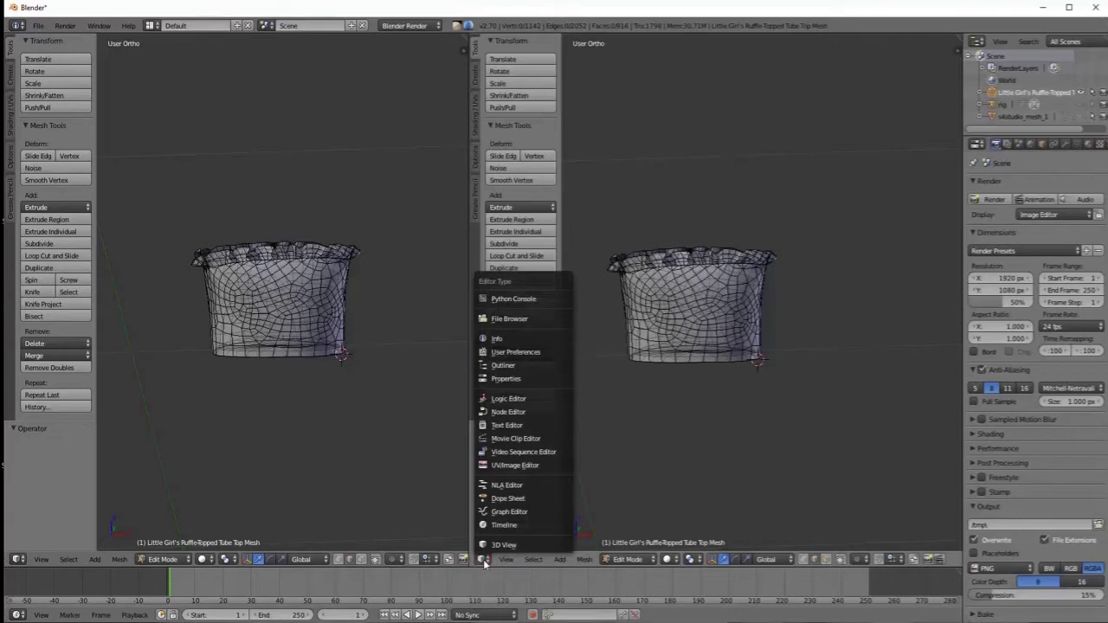
pyautogui.click(500, 469)
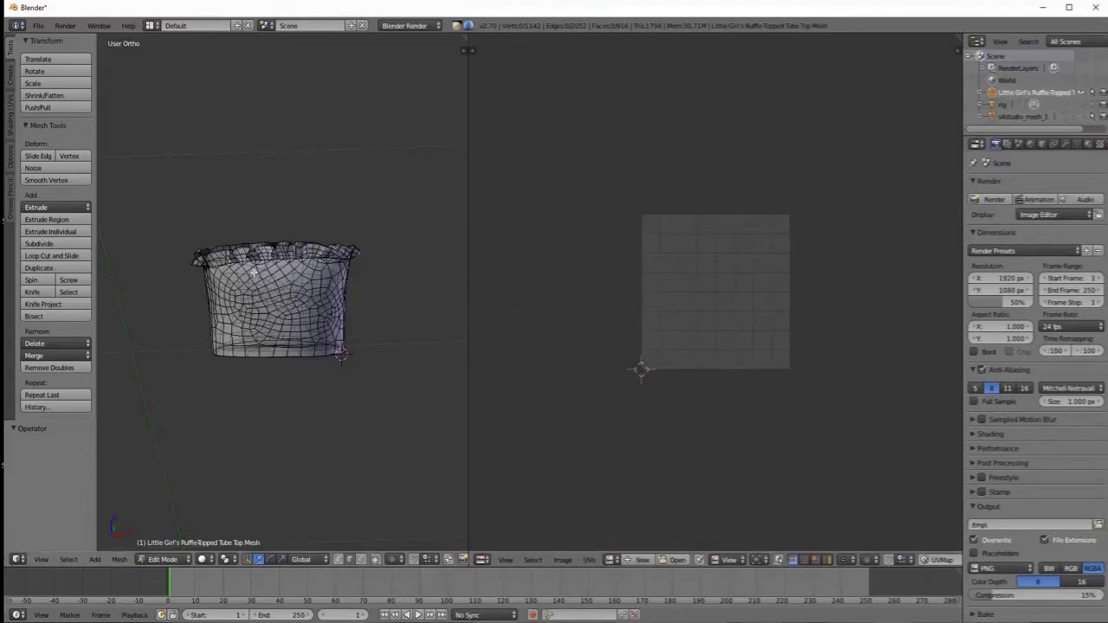
# Step: Select the whole mesh to show its UV layout over the texture image
pyautogui.press('a')
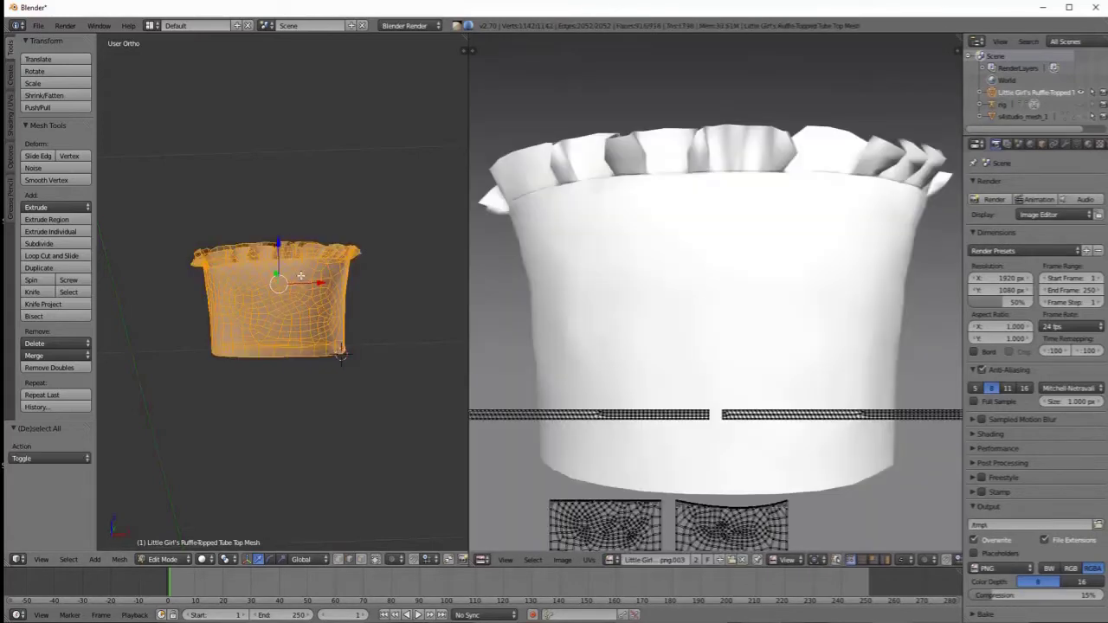
pyautogui.scroll(-3, 696, 334)
pyautogui.moveTo(729, 427); pyautogui.dragTo(724, 356, button='middle')
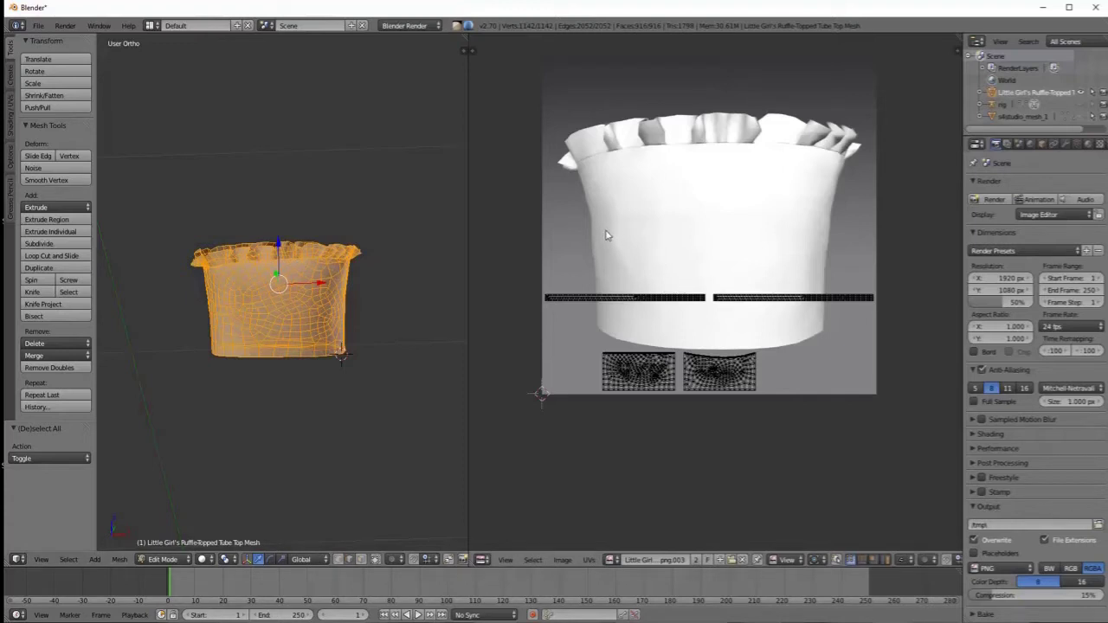
# Step: Box-select the thin horizontal ruffle strip of UVs and hide it
pyautogui.press('b')
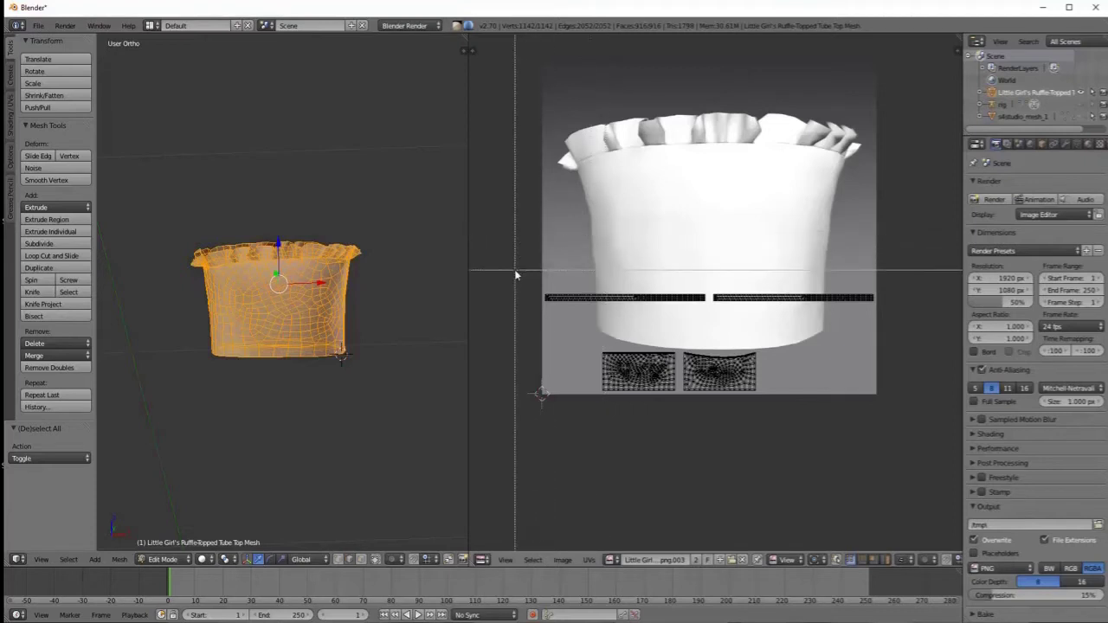
pyautogui.moveTo(514, 270); pyautogui.dragTo(891, 320)
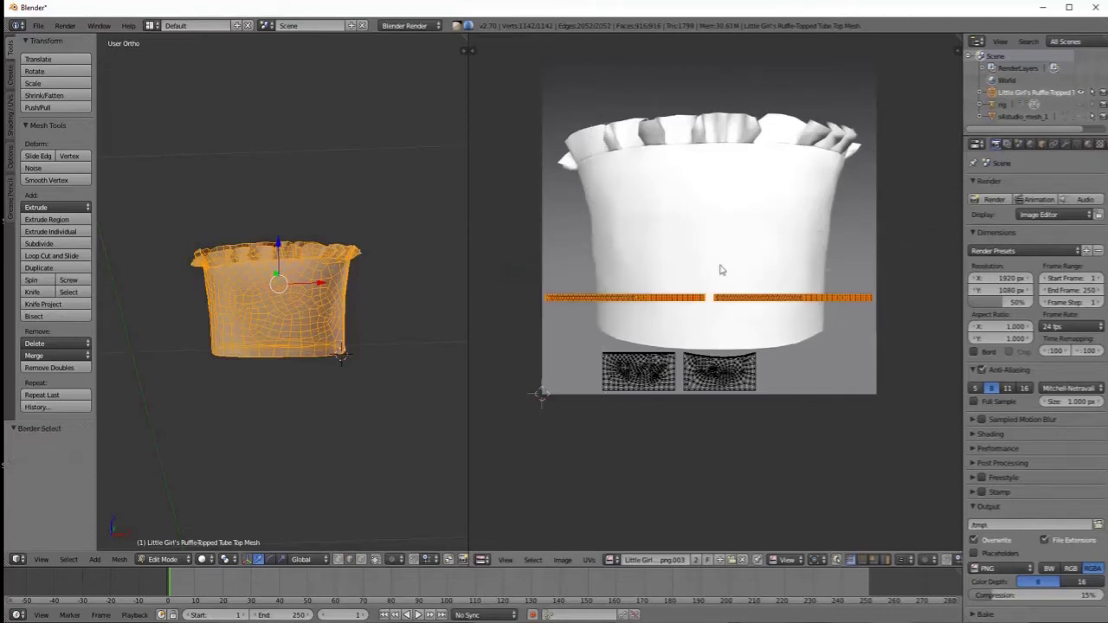
pyautogui.press('h')
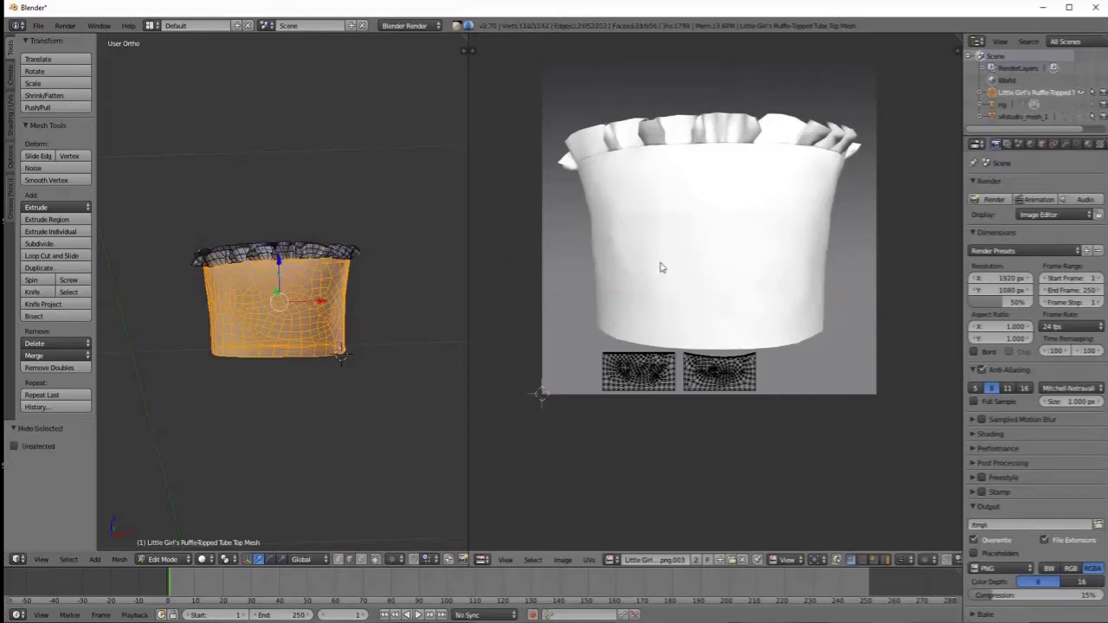